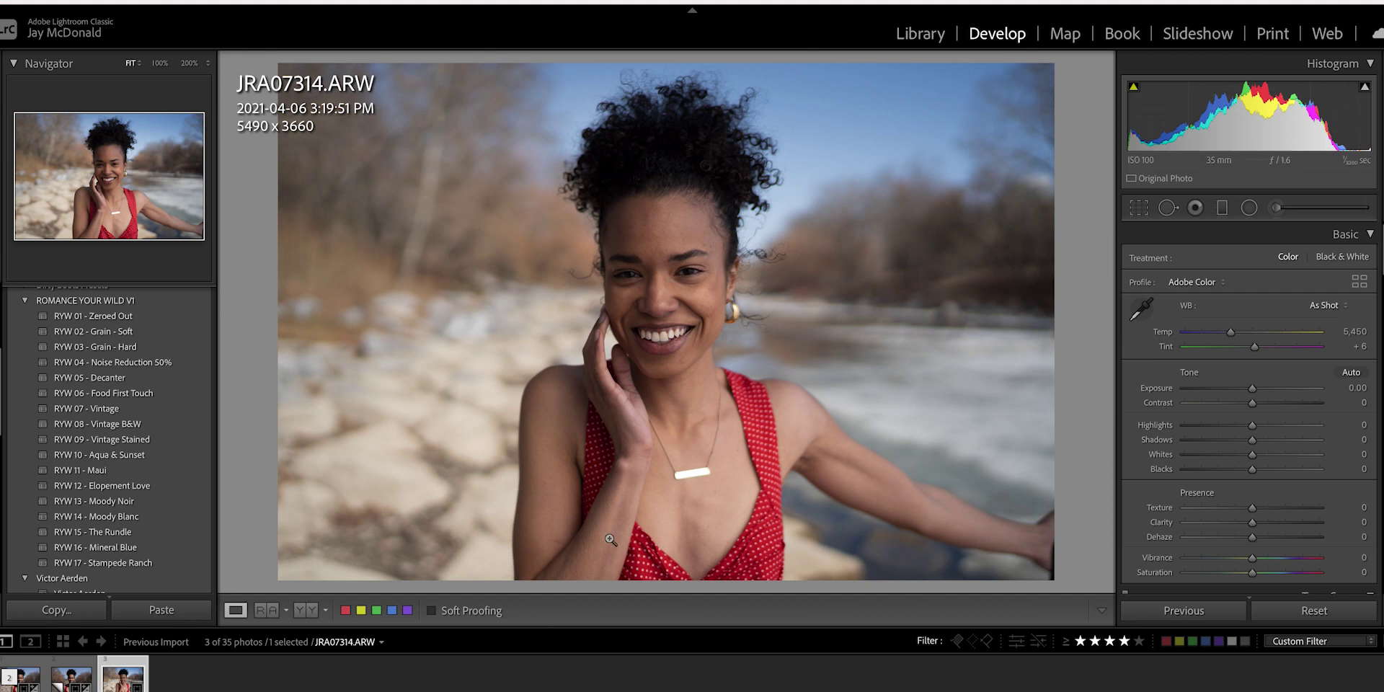
Step: On JRA07122.ARW Copy 1, set Contrast −37, Highlights −35, Shadows +53, Whites +15, Blacks −18, Vibrance +25 and Saturation +5
left_click(70, 678)
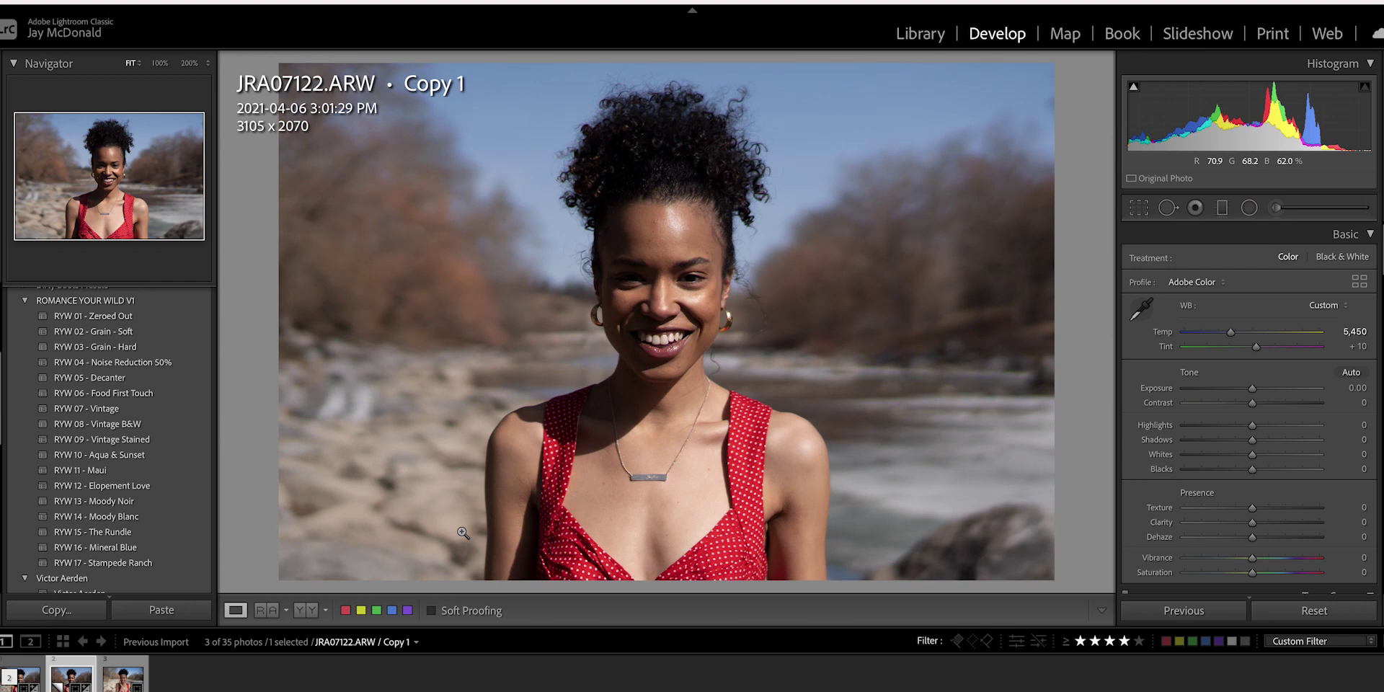
key("Right")
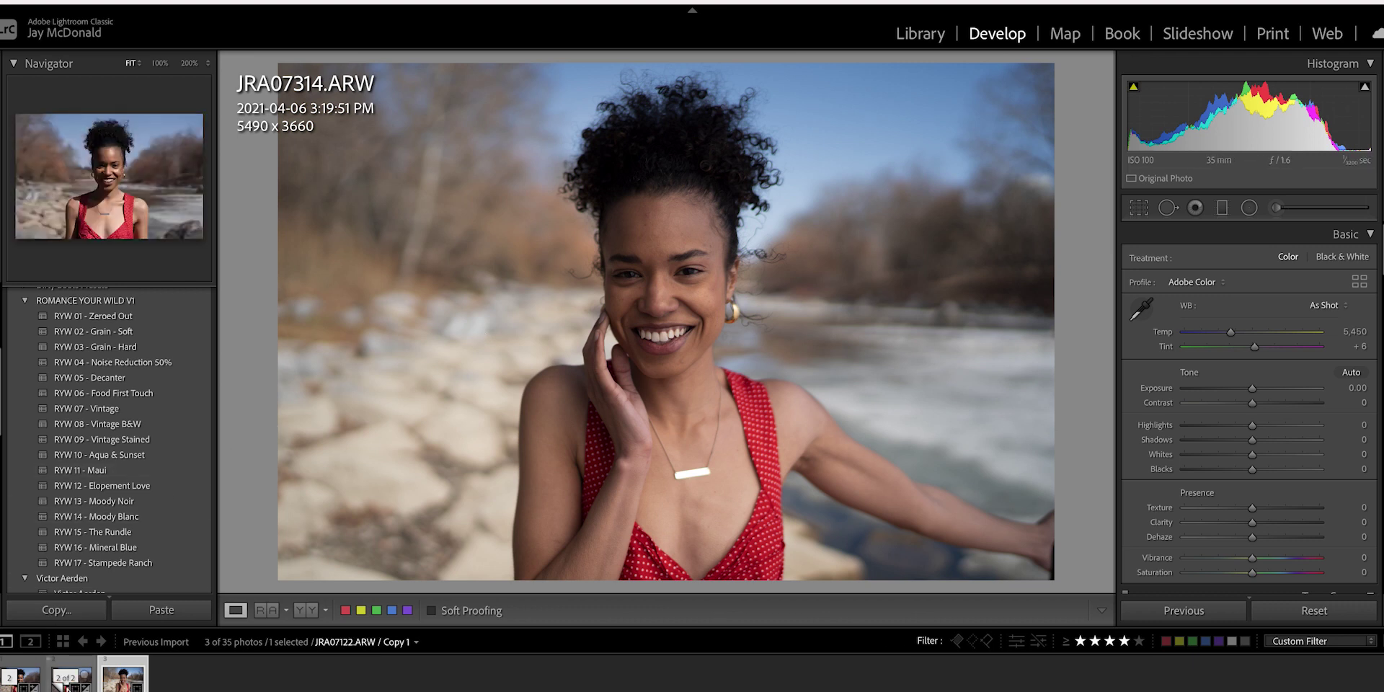
left_click(65, 685)
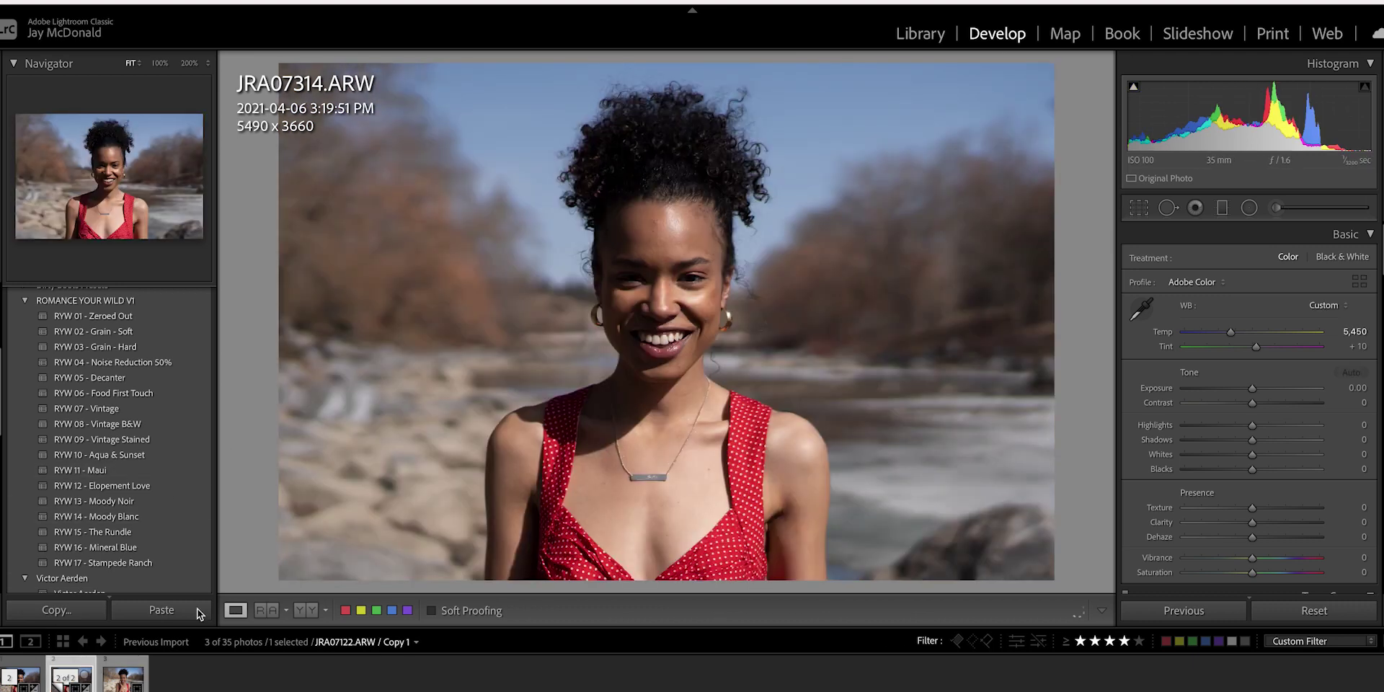
mouse_move(1253, 388)
left_mouse_down()
mouse_move(1251, 424)
mouse_move(1212, 425)
mouse_move(1290, 442)
mouse_move(1229, 399)
left_mouse_up()
double_click(1257, 390)
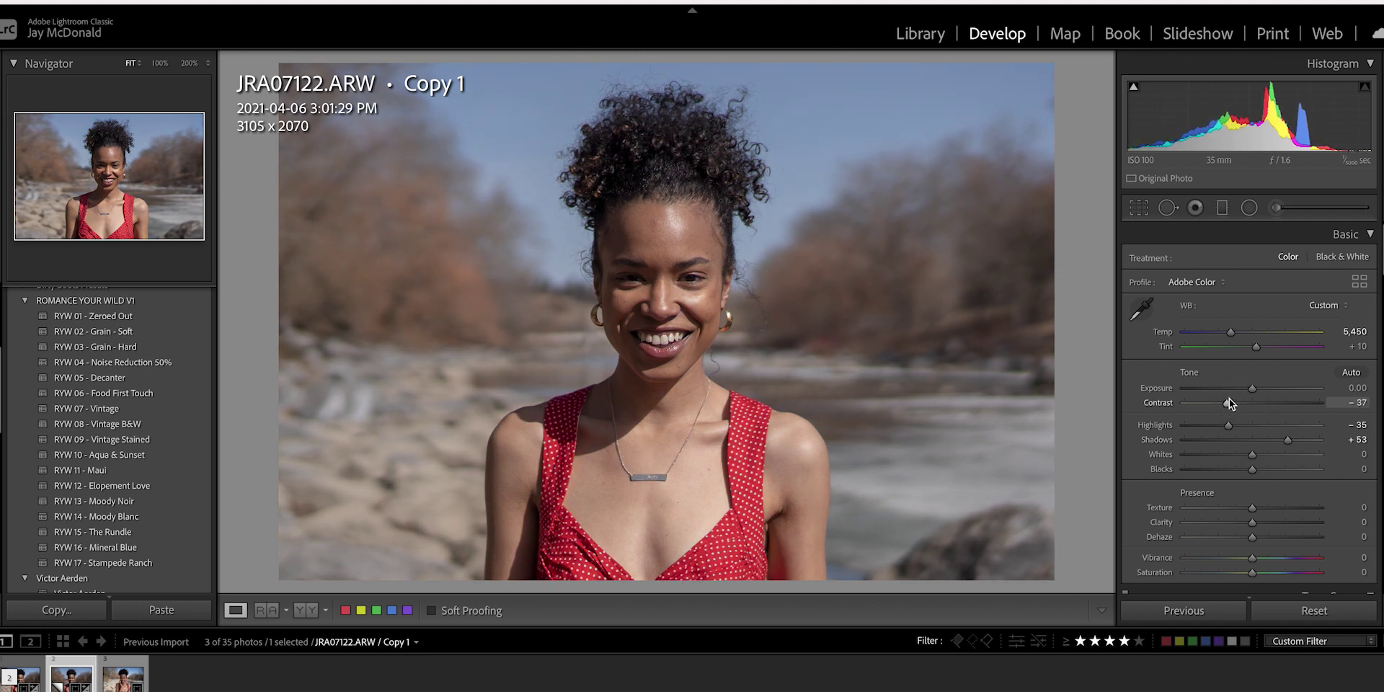
scroll(1274, 487, "down", 1)
left_click_drag(1253, 452, 1243, 465)
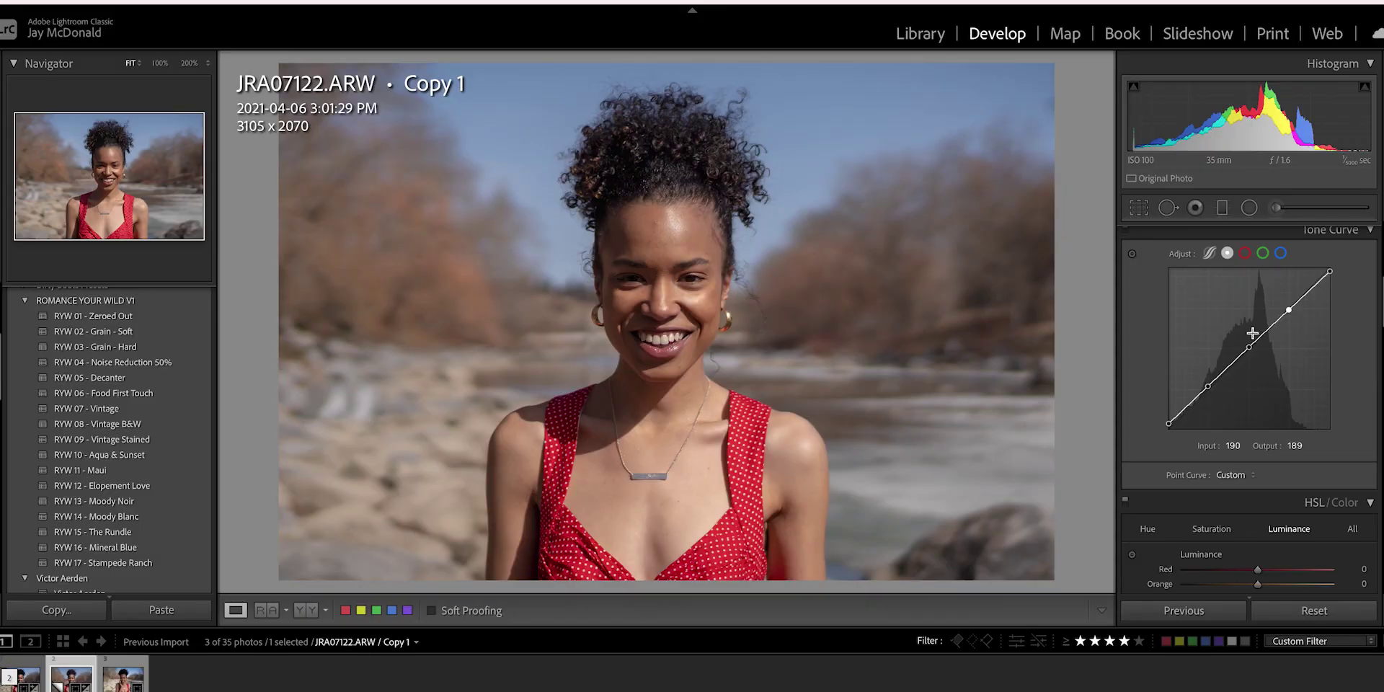
Step: Shape the copy's tone curve into a gentle S by lowering the shadow point and raising the highlight point, and compare it with the original
key("backslash")
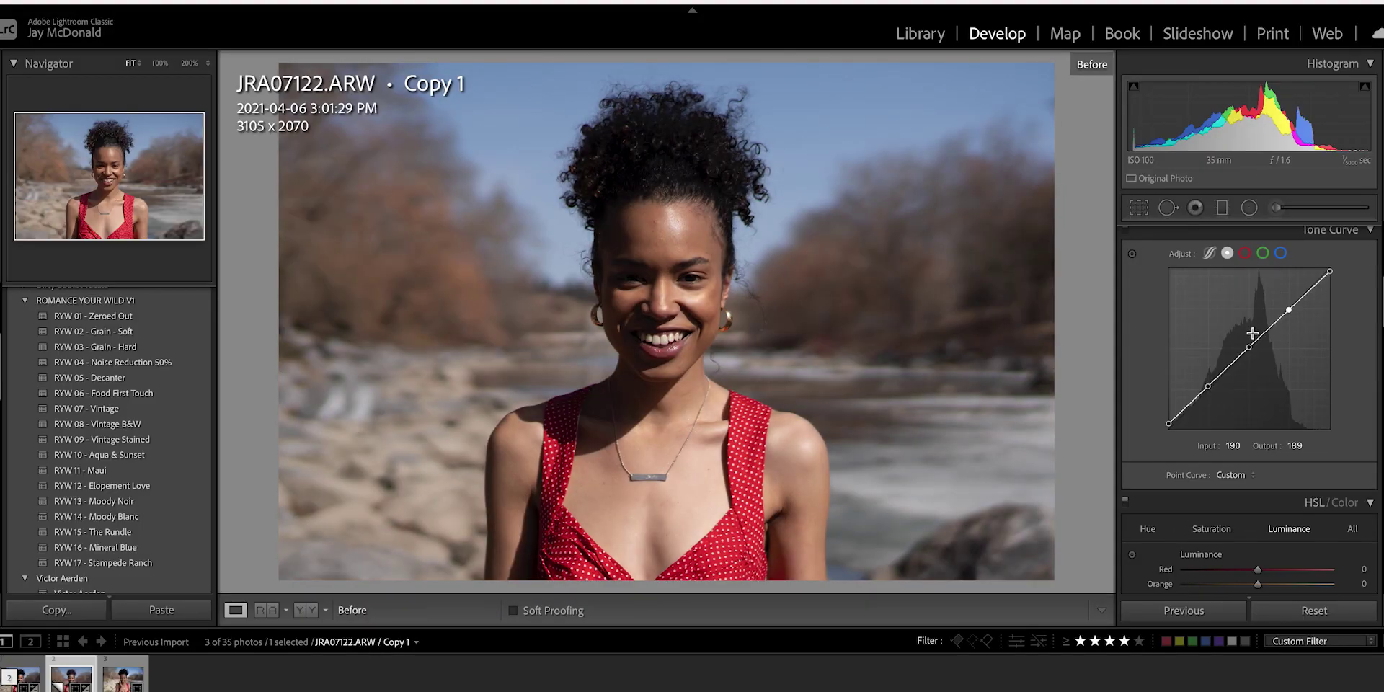
key("backslash")
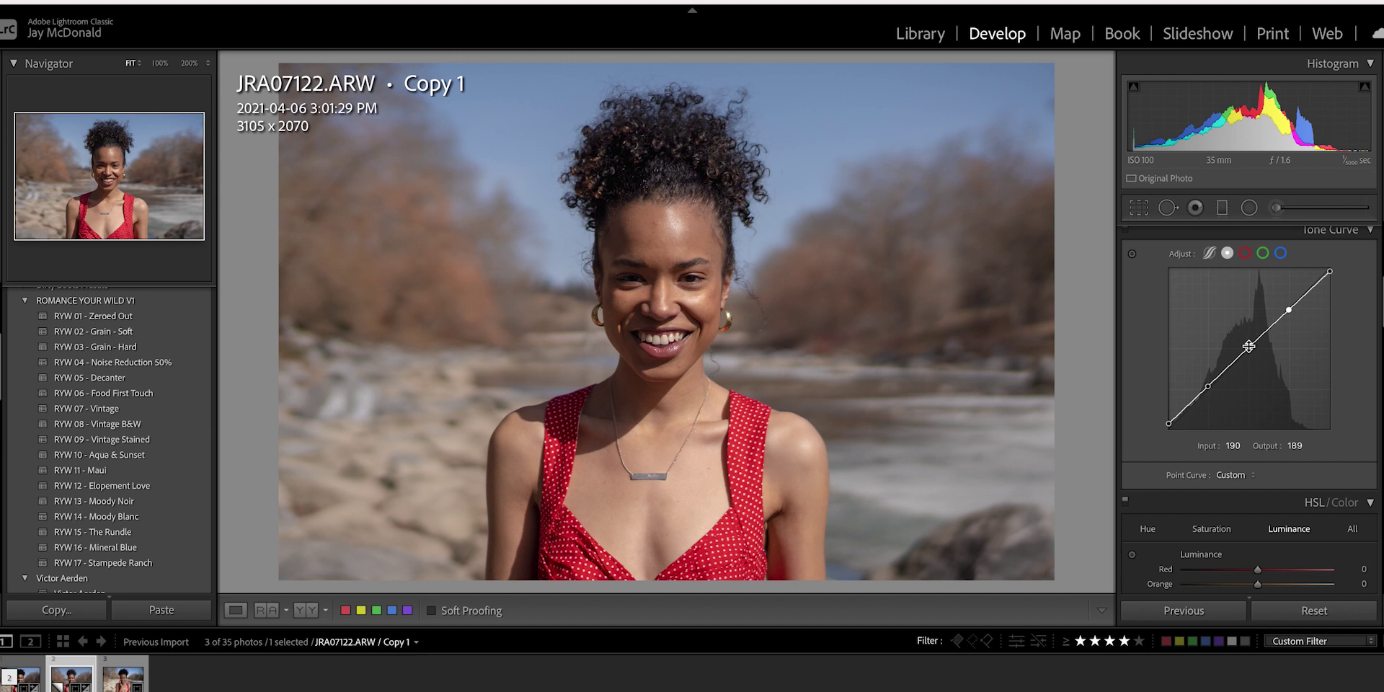
left_click_drag(1210, 386, 1209, 392)
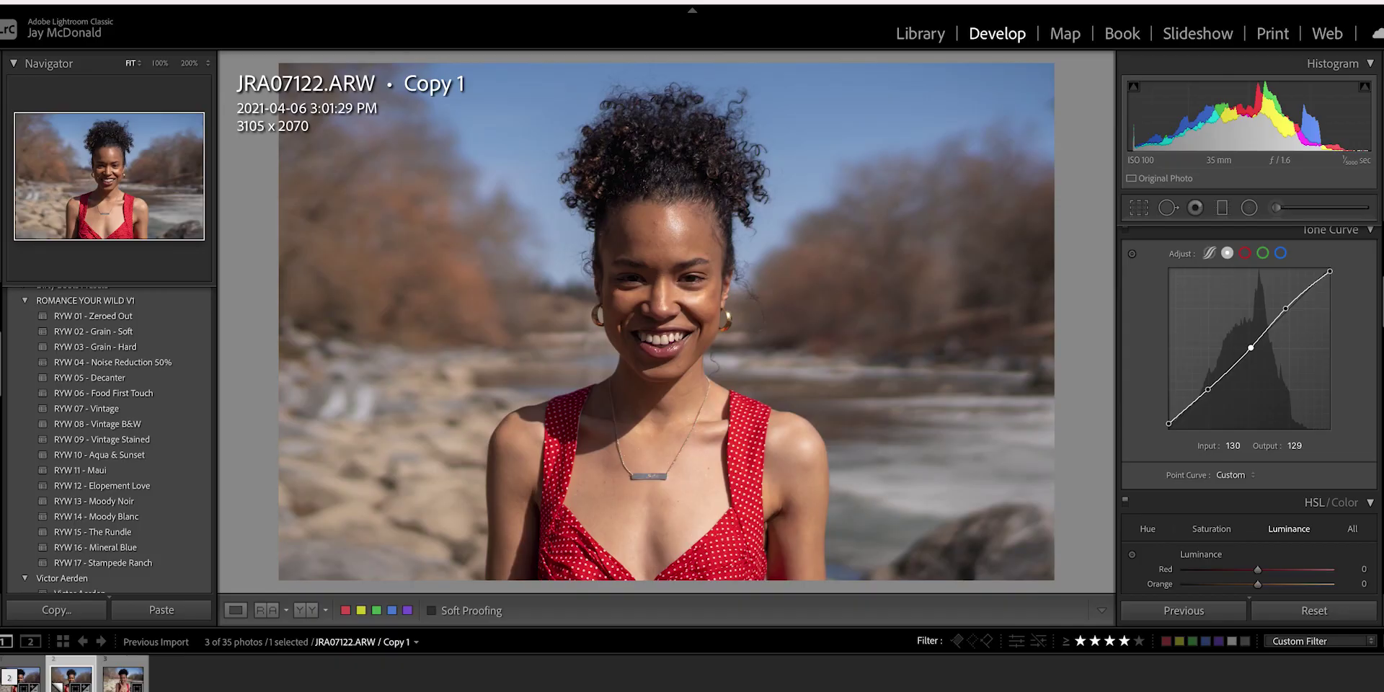
key("backslash")
key("backslash")
key("backslash")
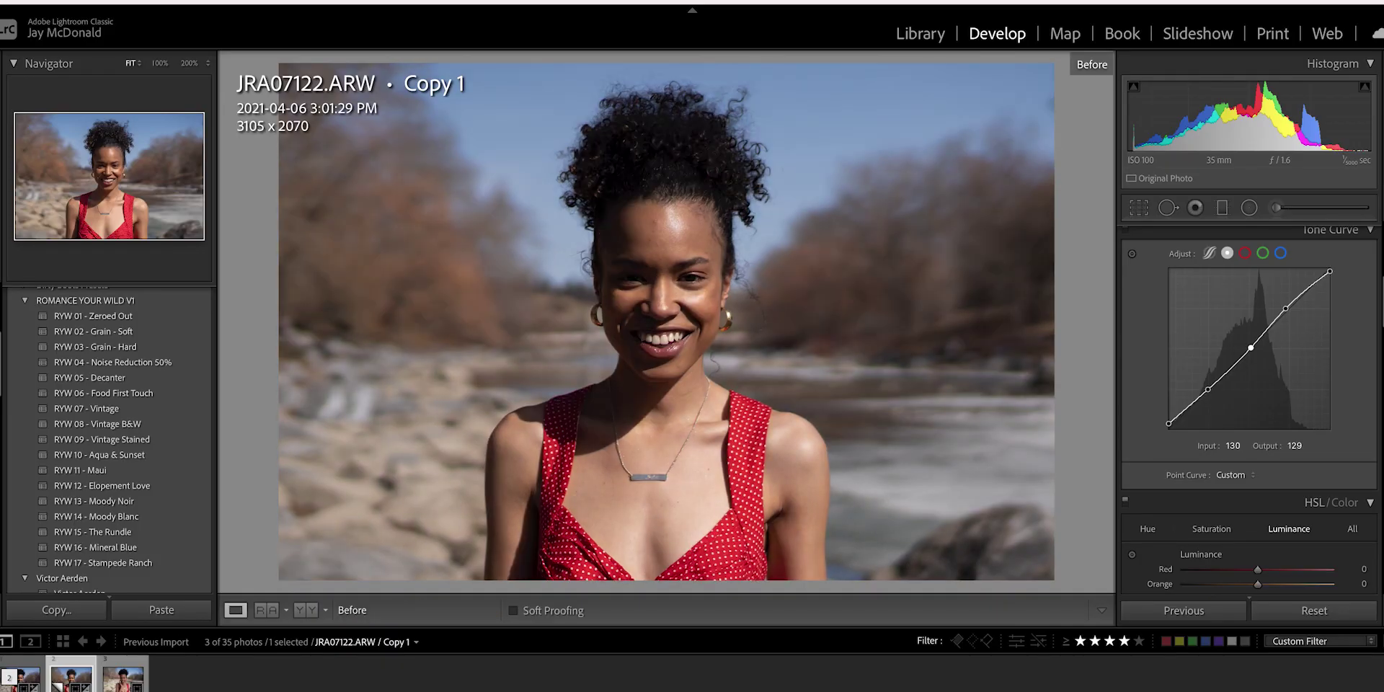
key("backslash")
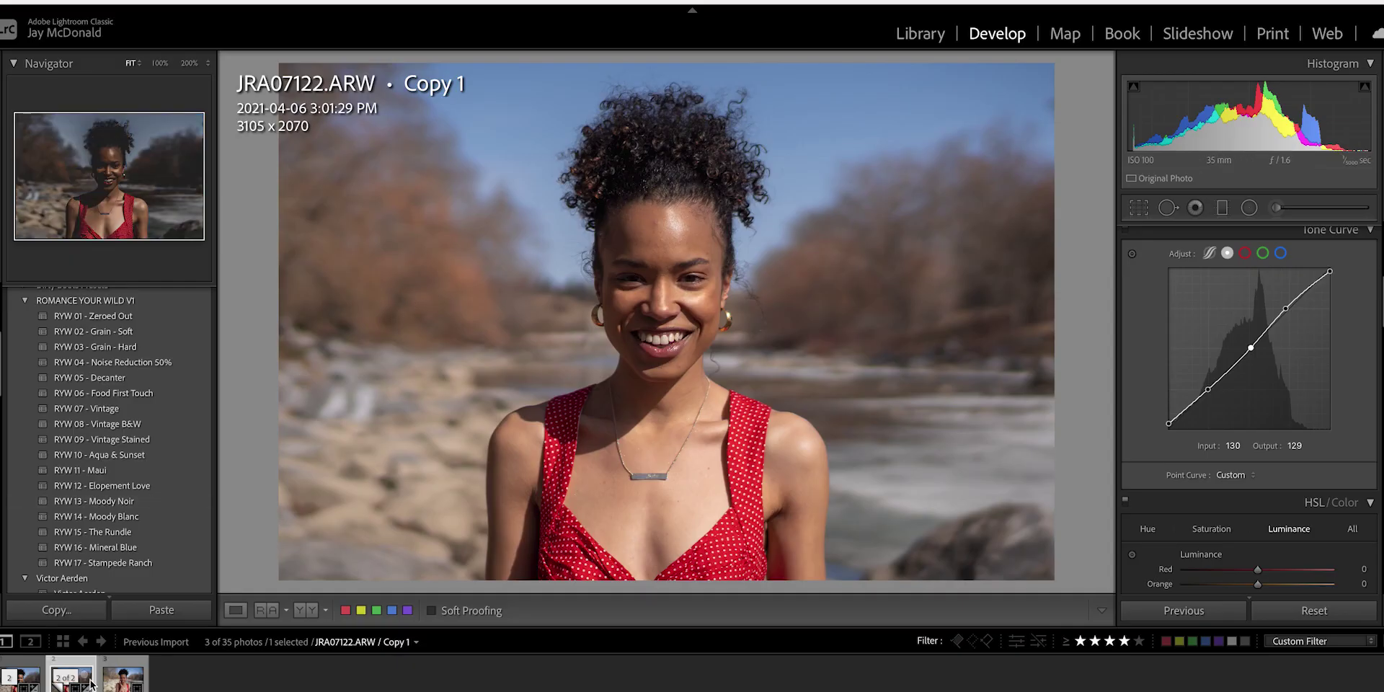
Step: On JRA07314.ARW, set Exposure +0.30, Highlights −18, Shadows +31, Whites +16, Blacks −19, Vibrance +25 and Saturation +5
left_click(101, 641)
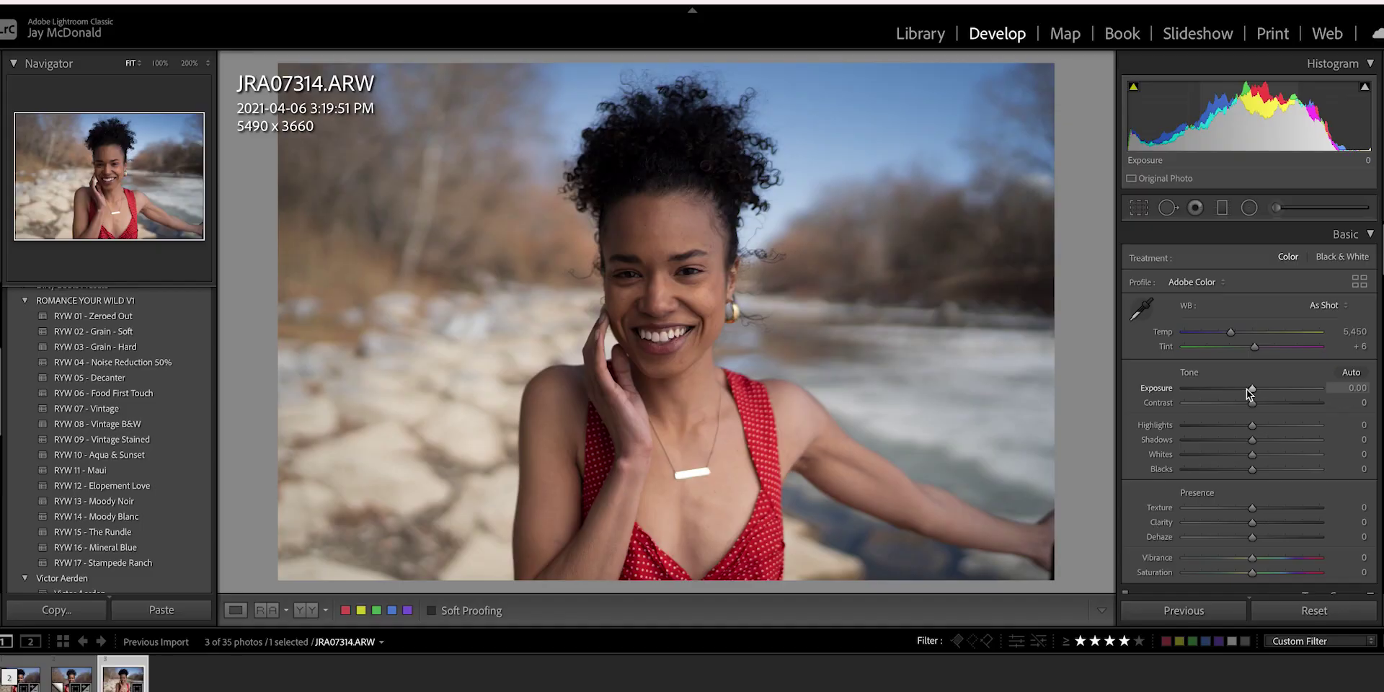
left_click_drag(1252, 389, 1274, 443)
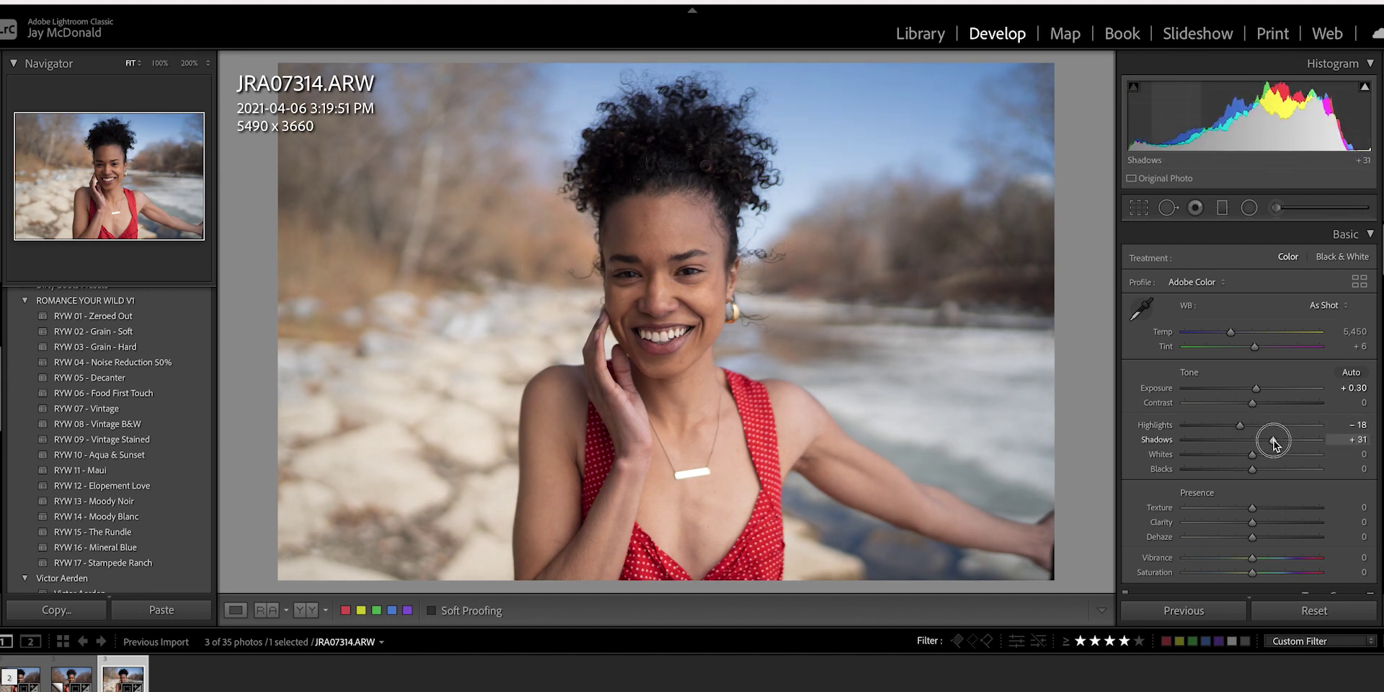
left_click_drag(1253, 454, 1264, 470)
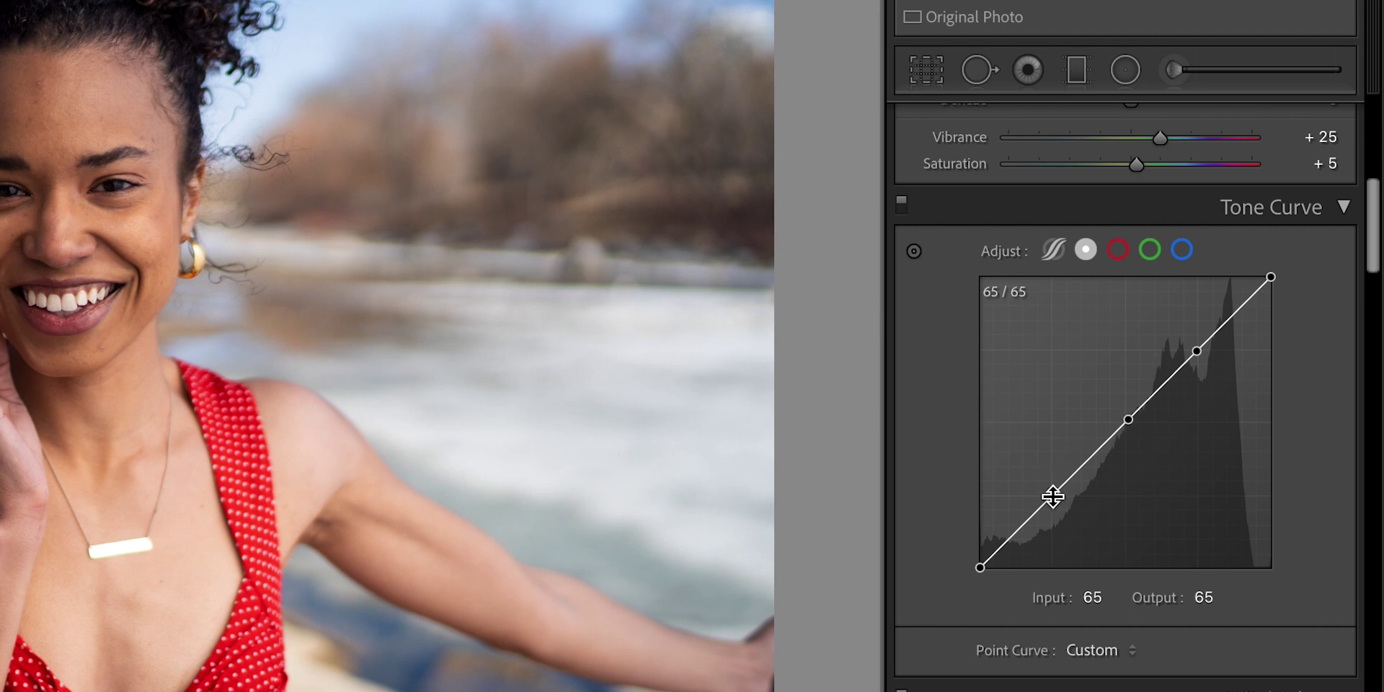
Step: Lower the shadow point of the JRA07314.ARW tone curve and bring its white endpoint down to output 248
left_click(1054, 494)
key("Right")
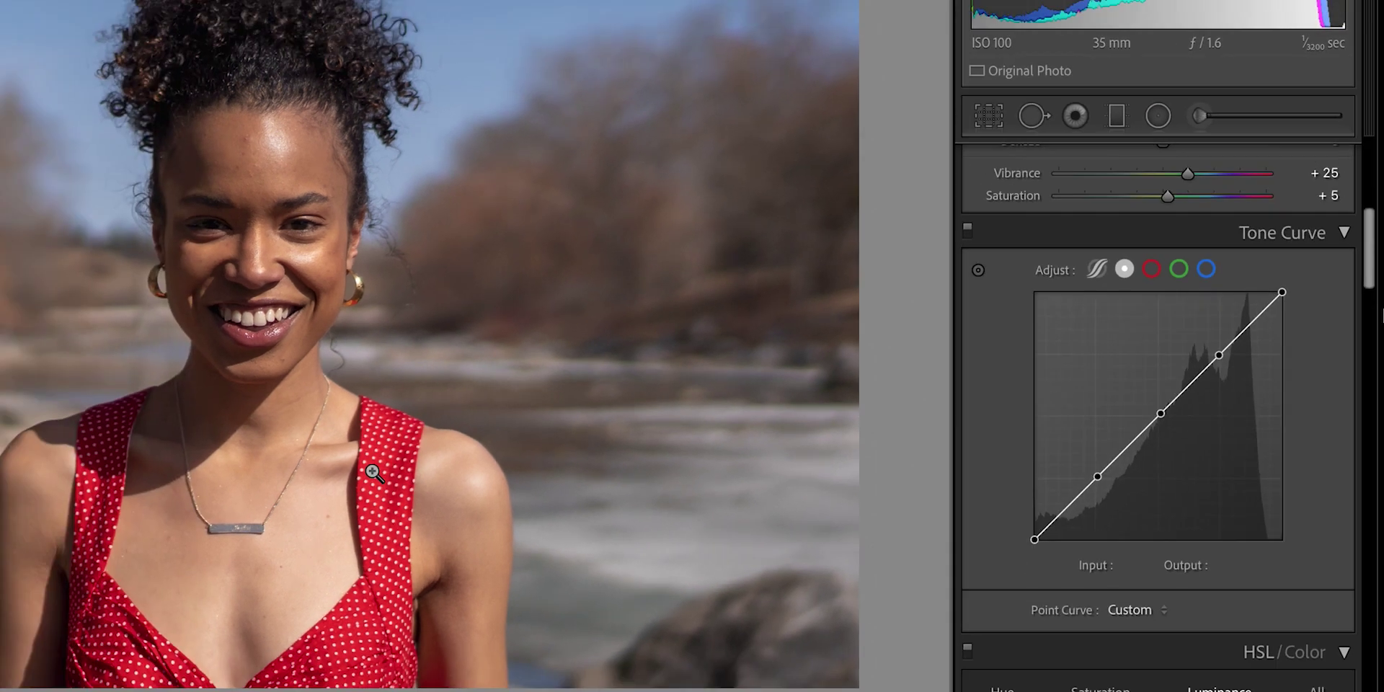
key("Right")
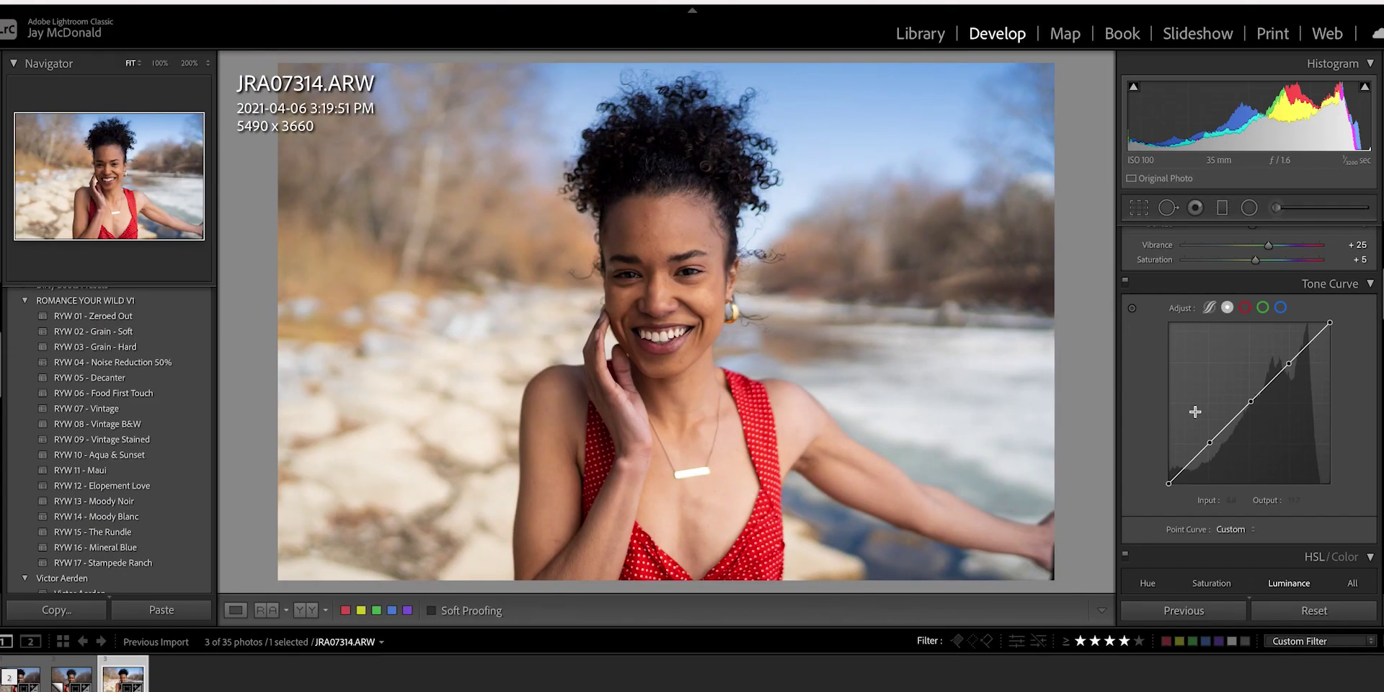
left_click_drag(1211, 449, 1159, 479)
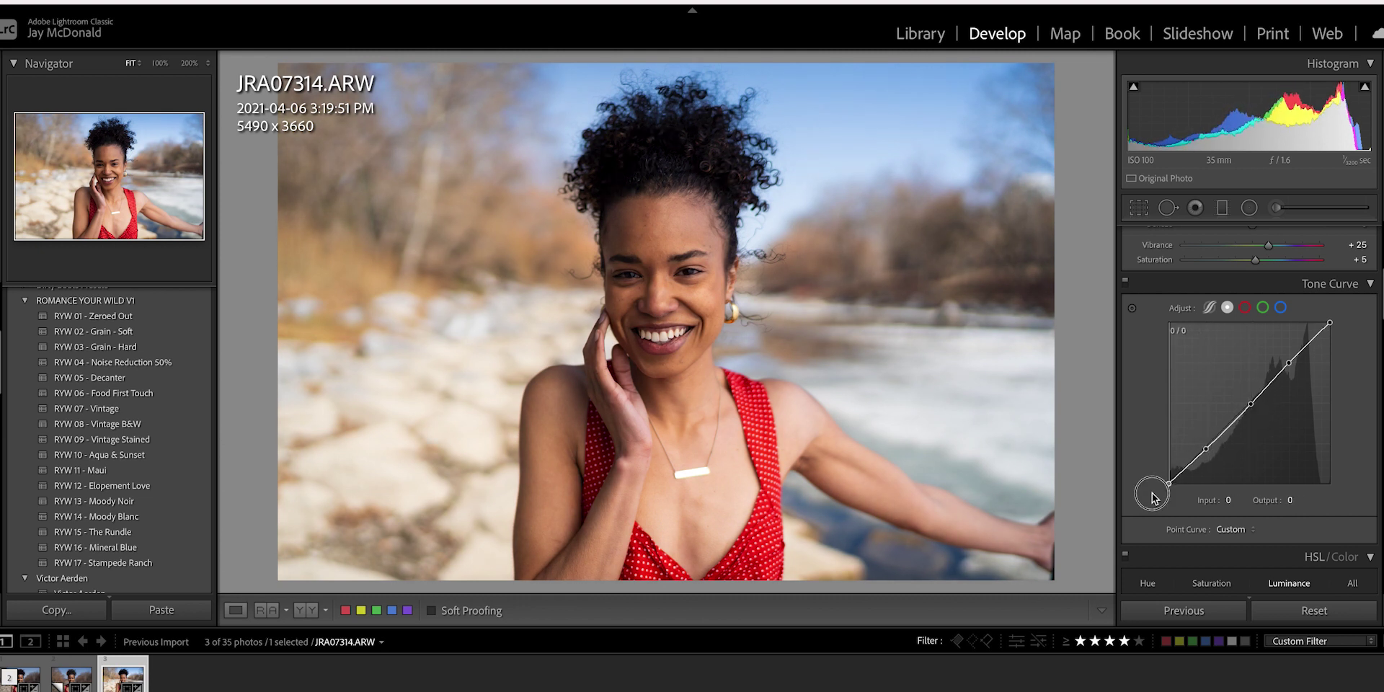
Step: Set the HSL saturation of Yellow to −60 and activate targeted saturation adjustment
scroll(1292, 371, "down", 6)
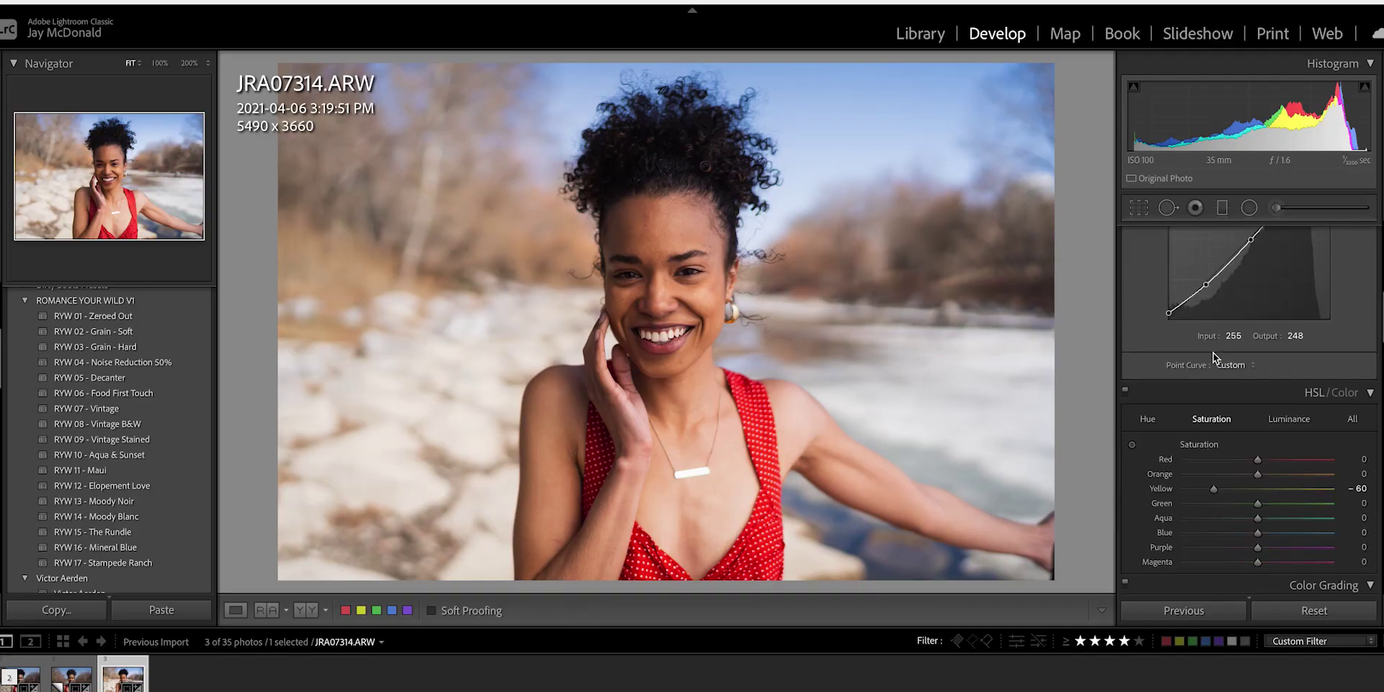
left_click_drag(1258, 459, 1254, 457)
left_click(1212, 405)
left_click(1132, 430)
scroll(1154, 403, "down", 15)
scroll(1156, 404, "up", 15)
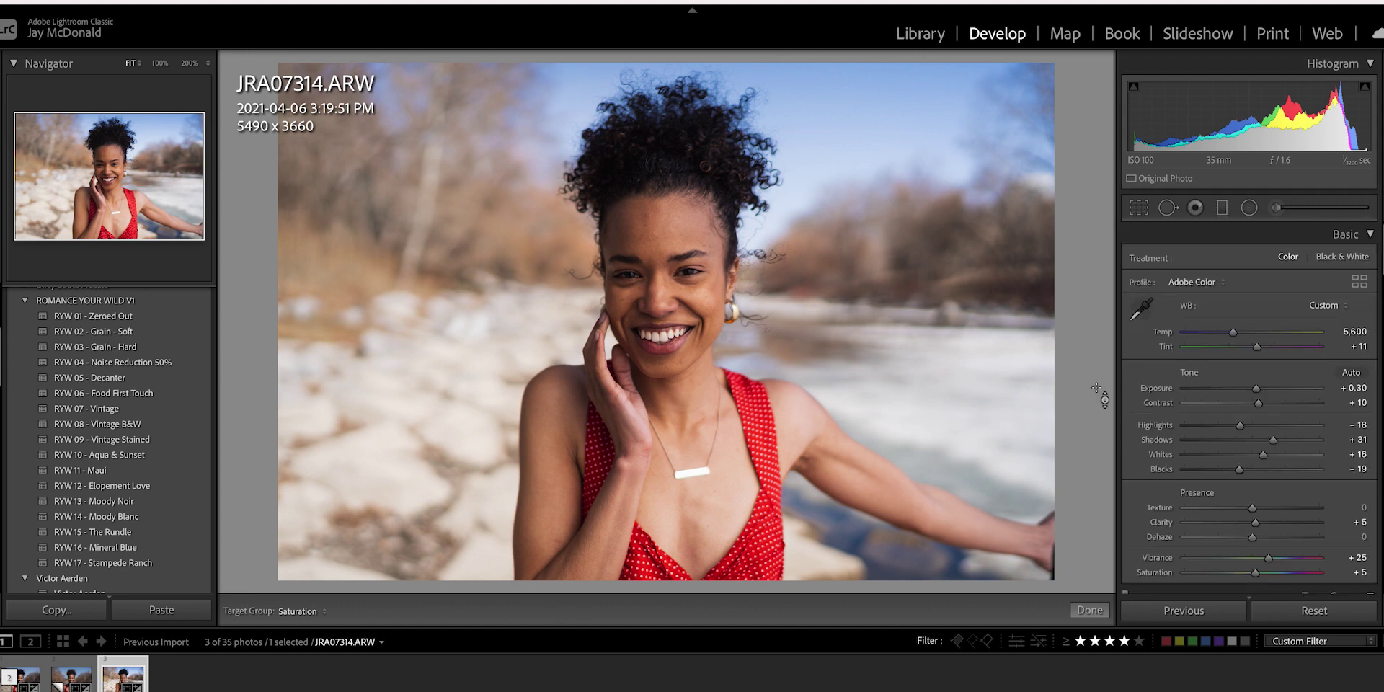
Step: Compare the before and after versions of JRA07314.ARW and JRA07122.ARW Copy 1, switching between the two photos
key("backslash")
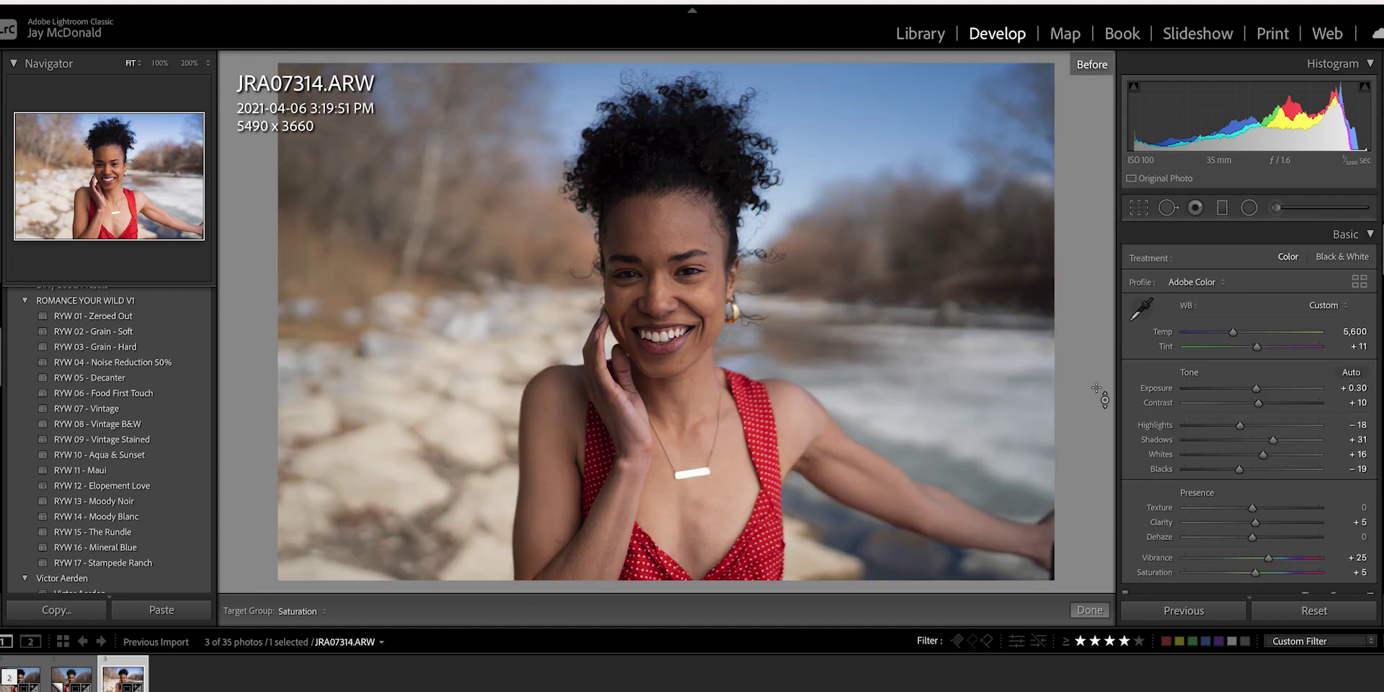
key("backslash")
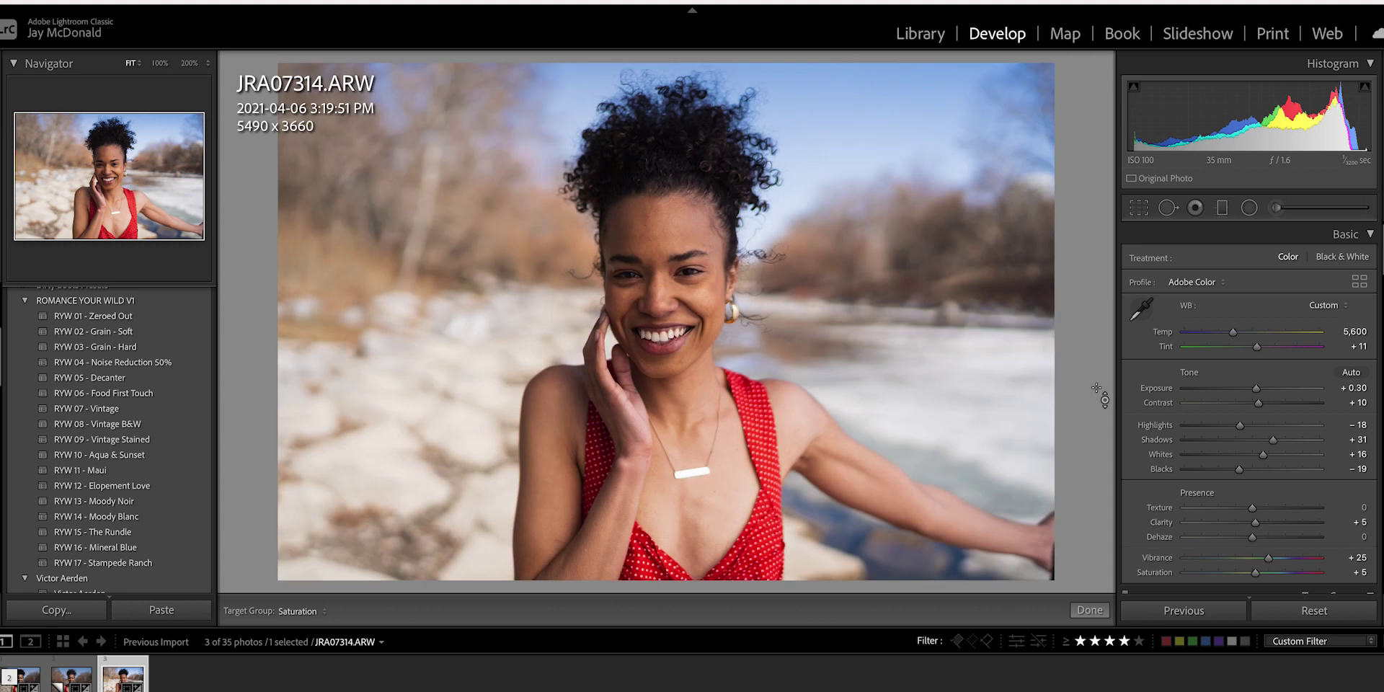
key("Left")
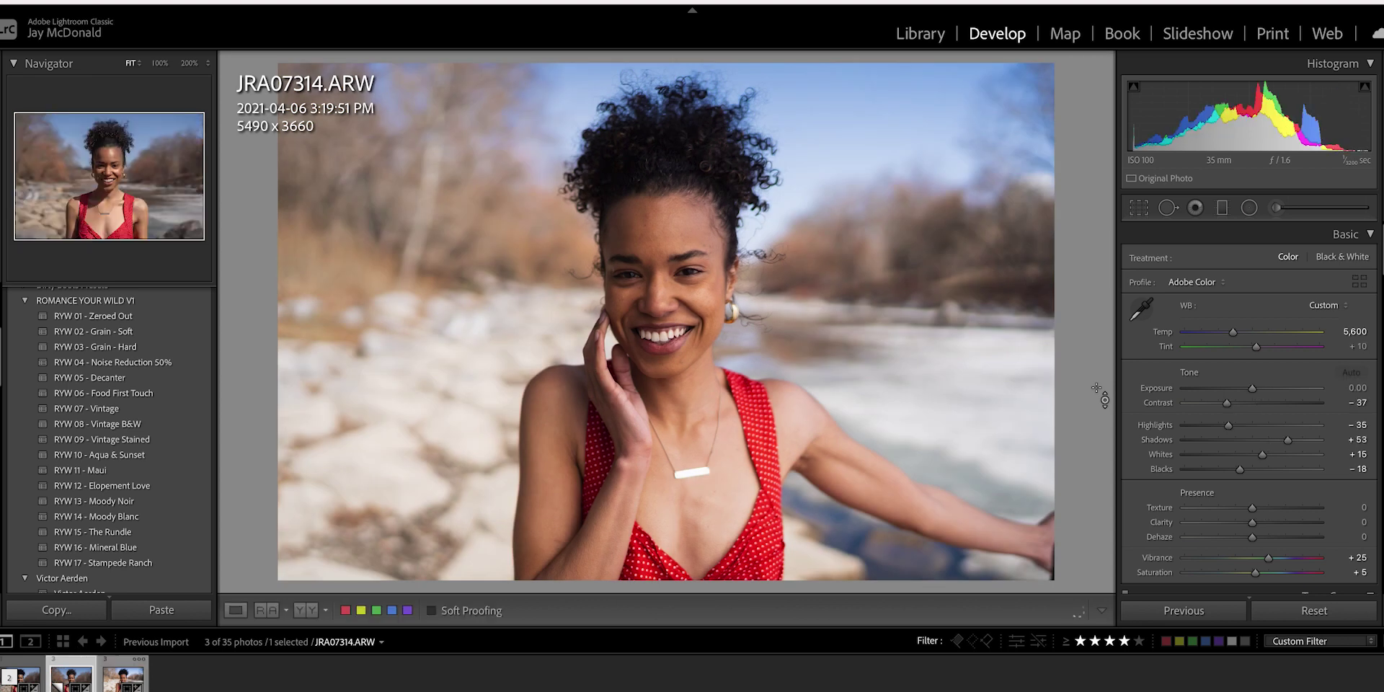
key("backslash")
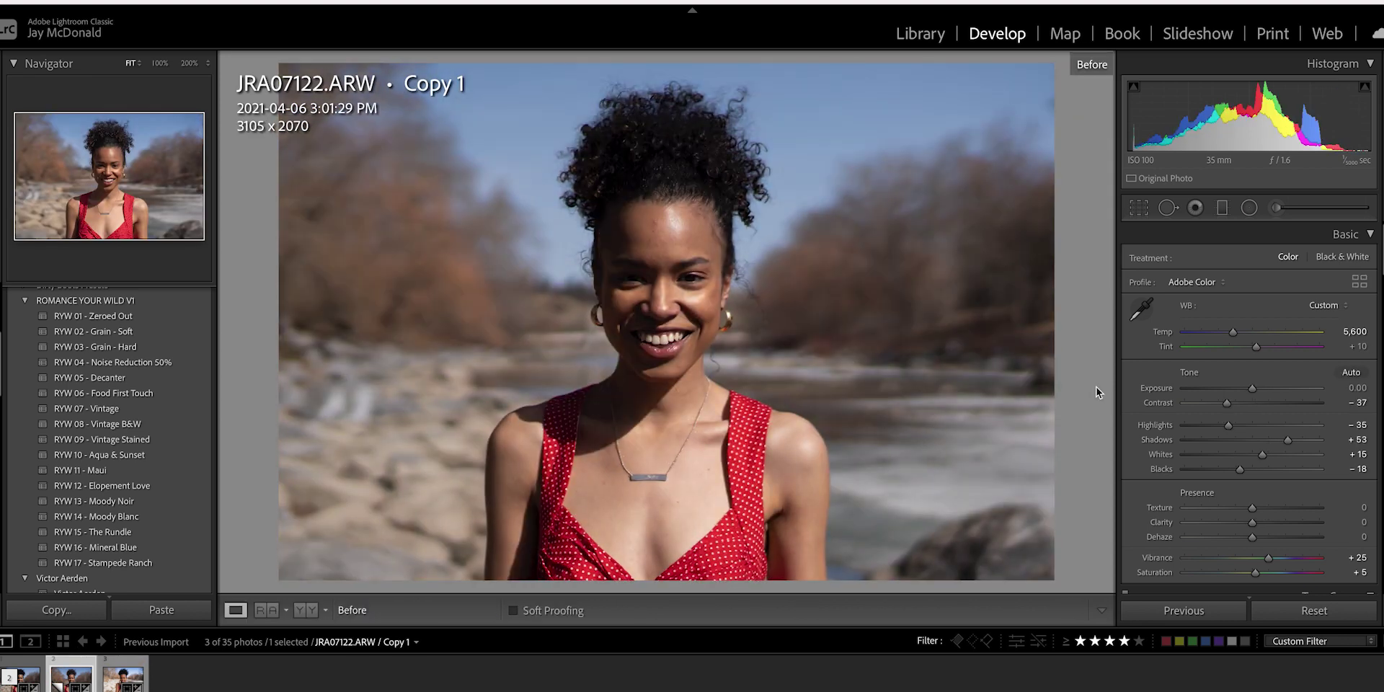
key("backslash")
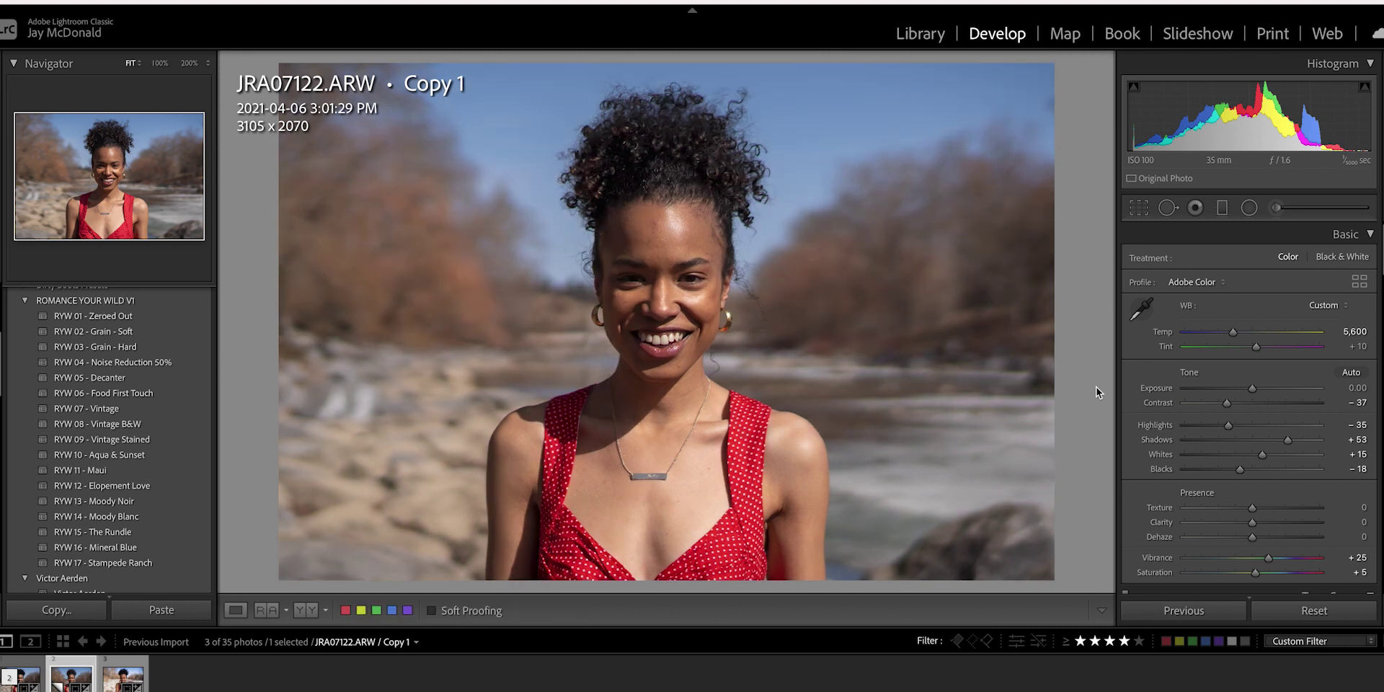
key("Right")
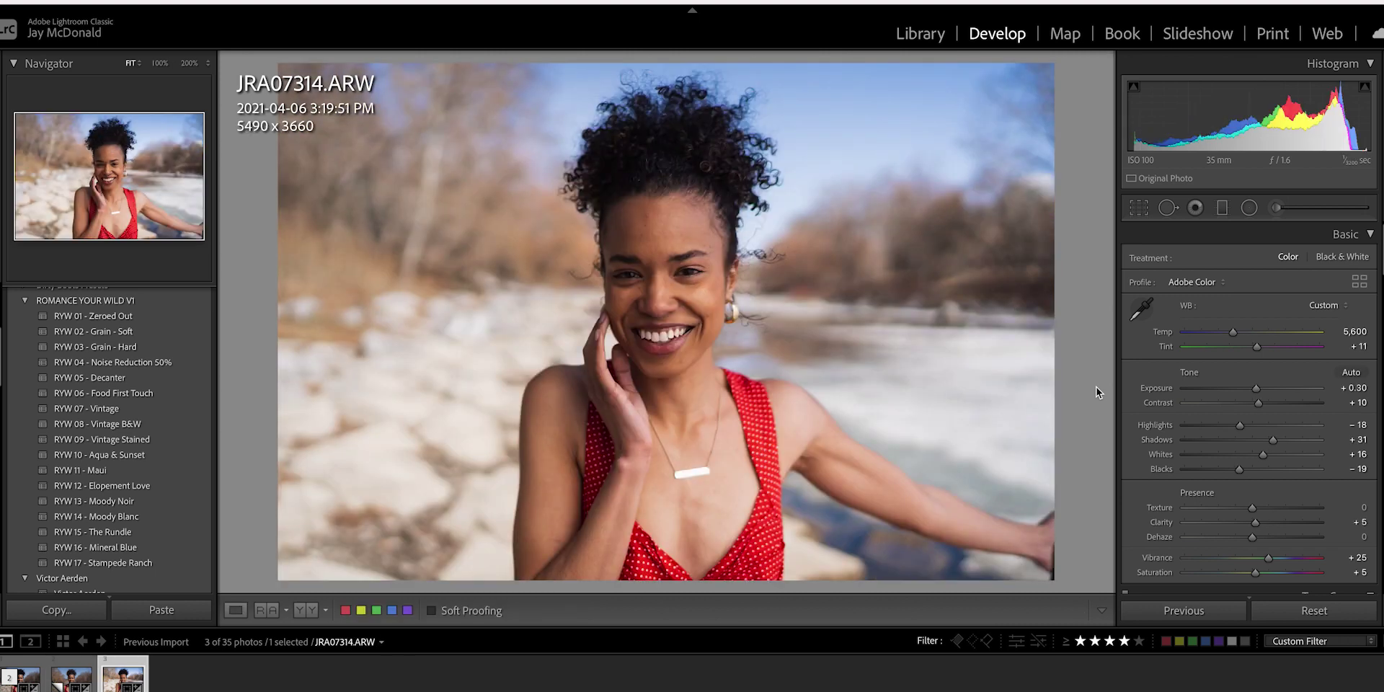
key("Left")
key("Right")
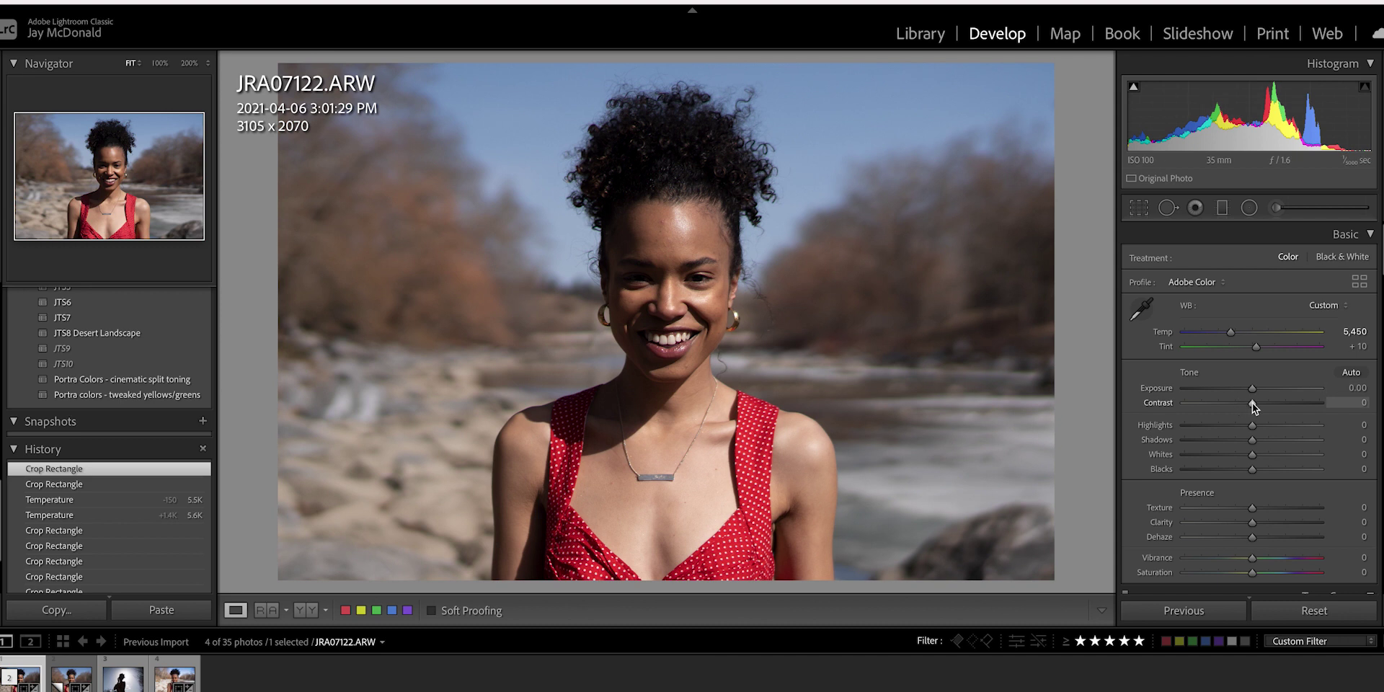
Step: On the original JRA07122.ARW, set Contrast to −100 and add shadow, midtone and highlight points along the tone curve's diagonal
left_click_drag(1252, 404, 1170, 403)
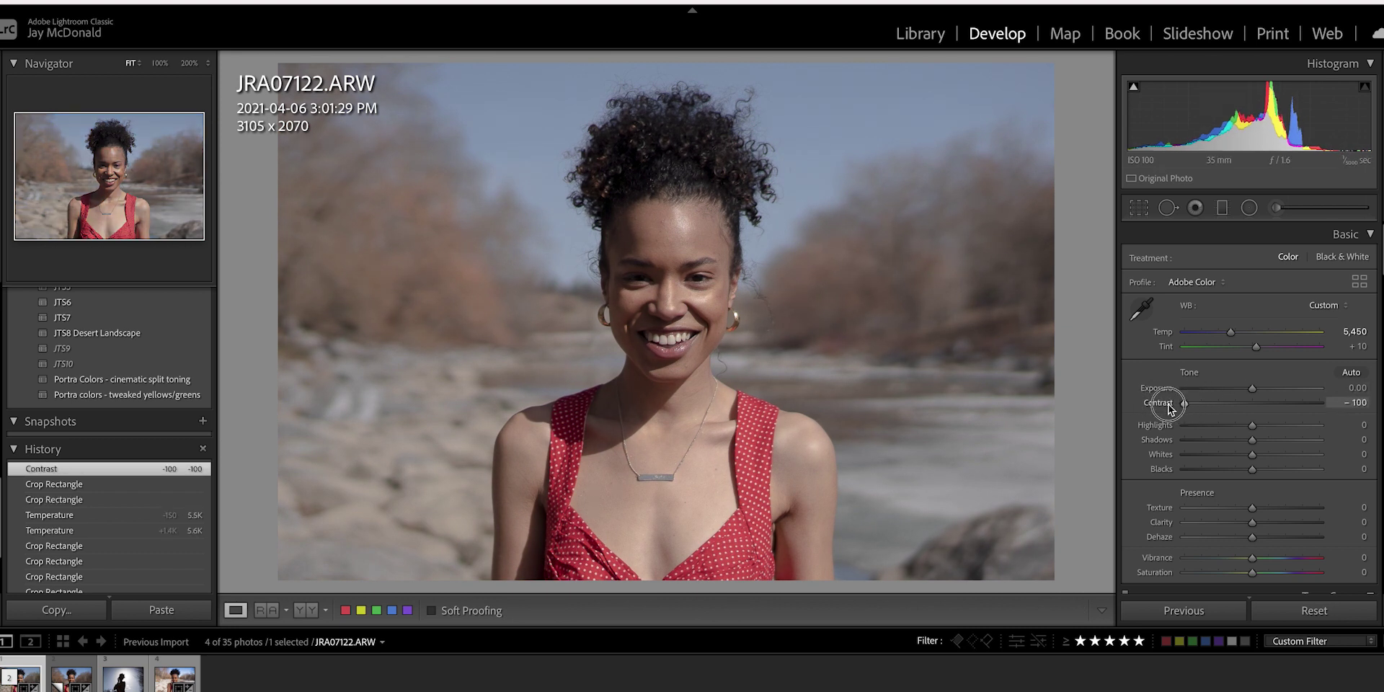
scroll(1226, 434, "down", 2)
scroll(1224, 433, "down", 4)
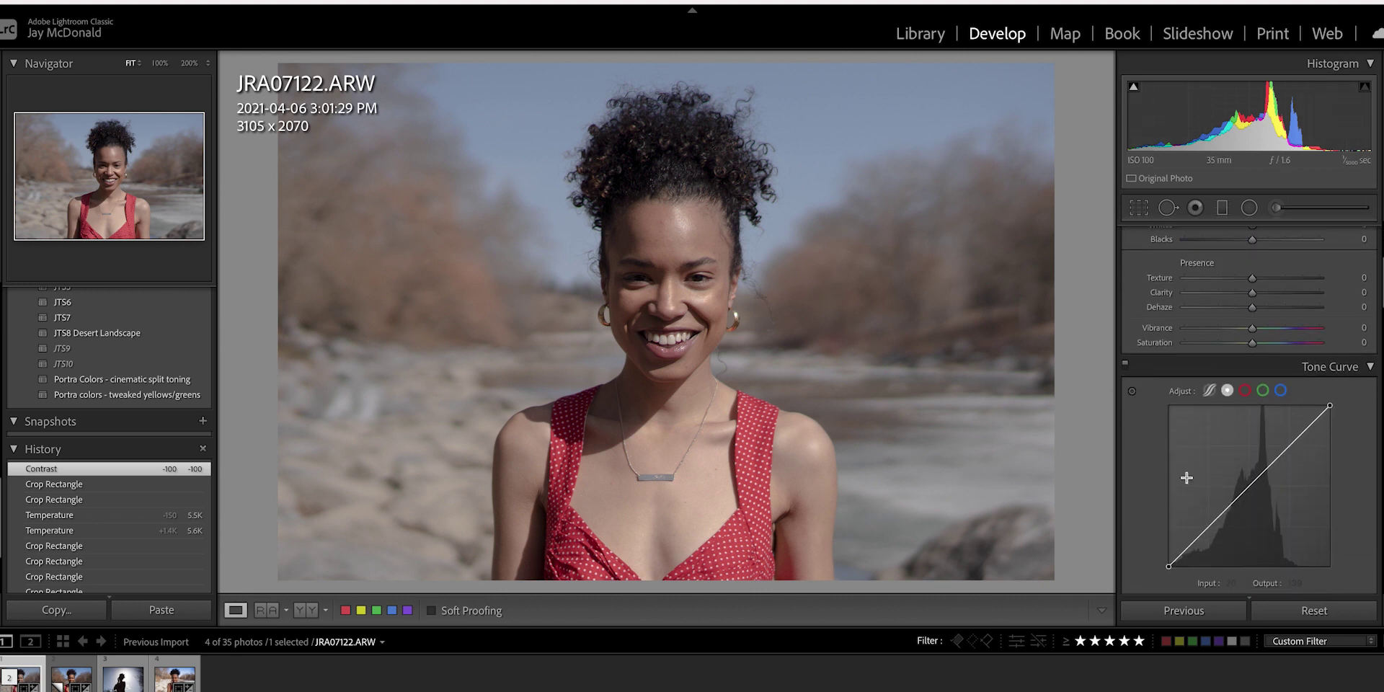
scroll(1183, 479, "down", 1)
left_click(1210, 495)
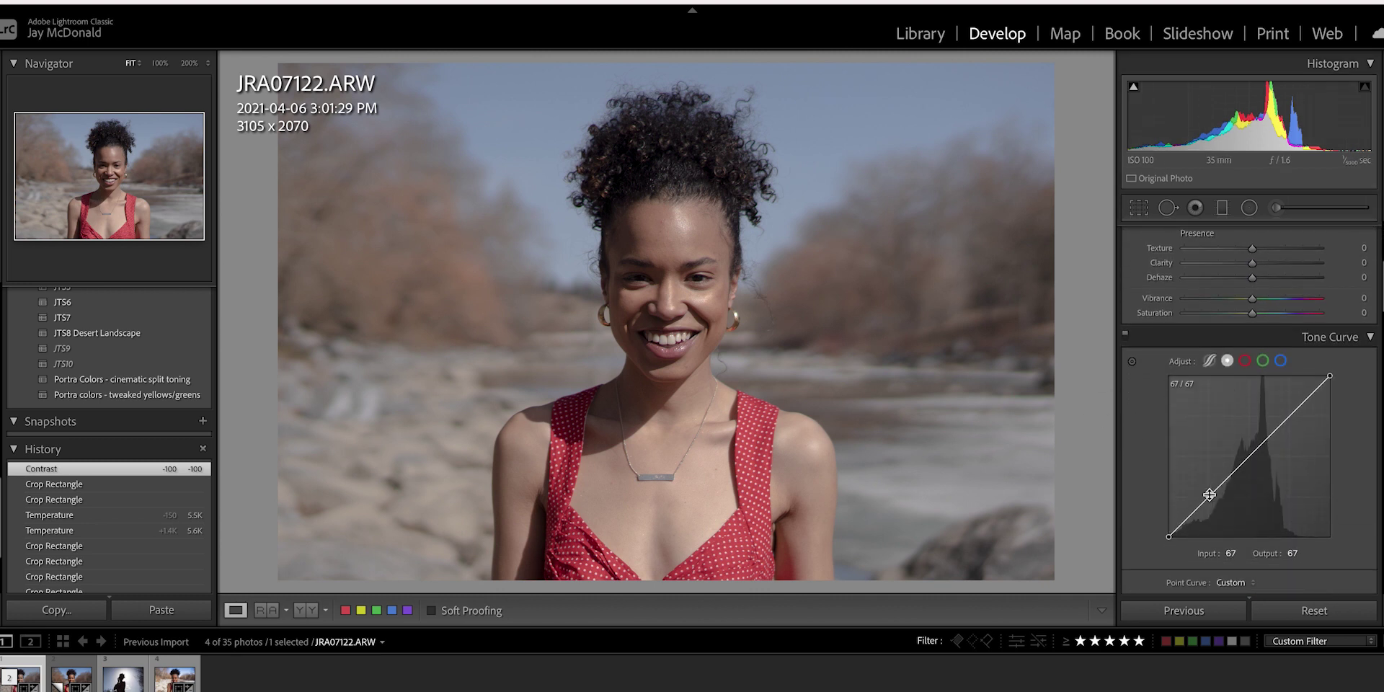
left_click(1249, 456)
left_click(1289, 416)
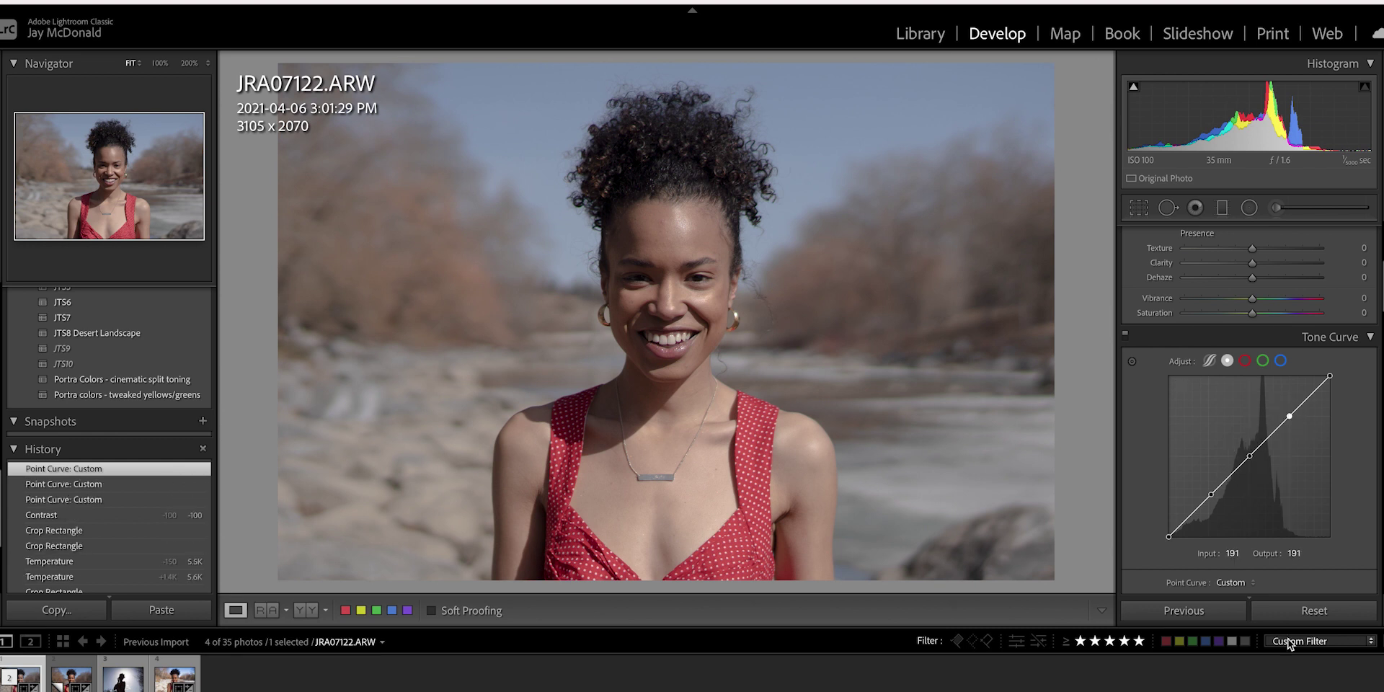
Step: Pull the tone curve's shadow point down to about input 61, output 56, raise the highlight point, and compare before and after
left_click_drag(1213, 495, 1209, 502)
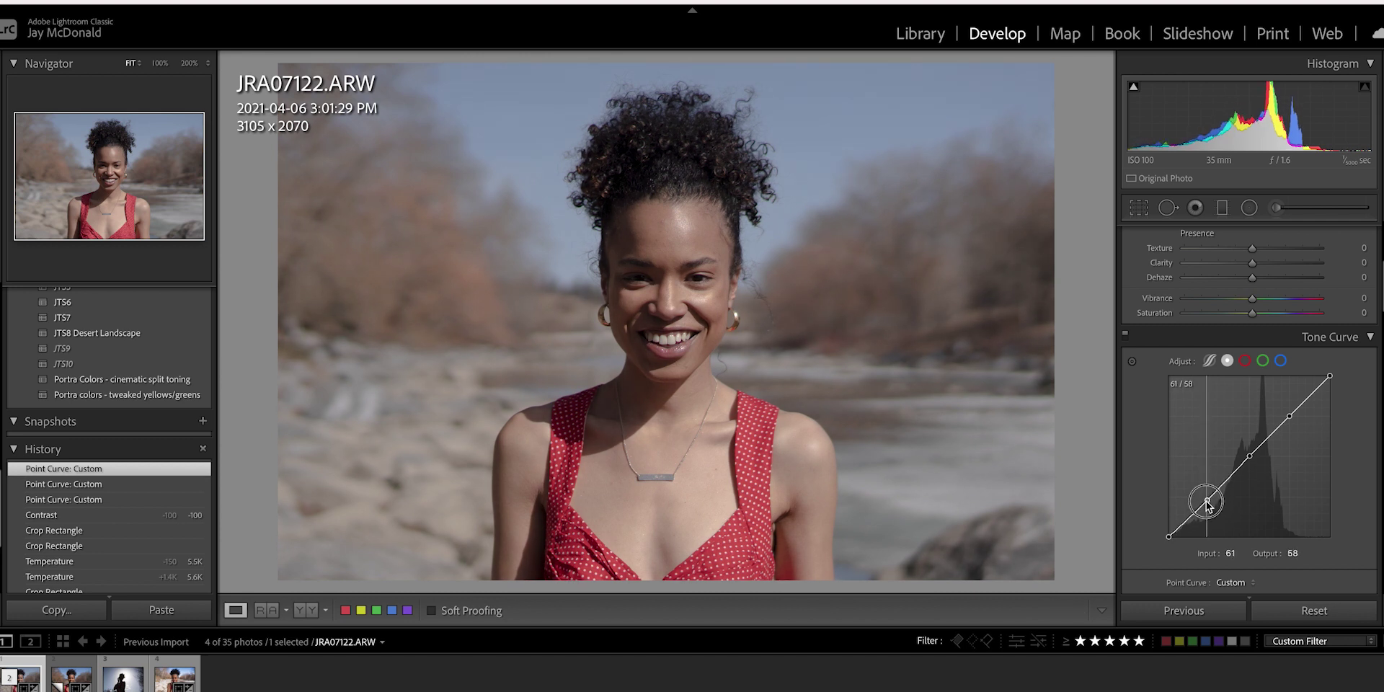
left_click_drag(1209, 506, 1208, 506)
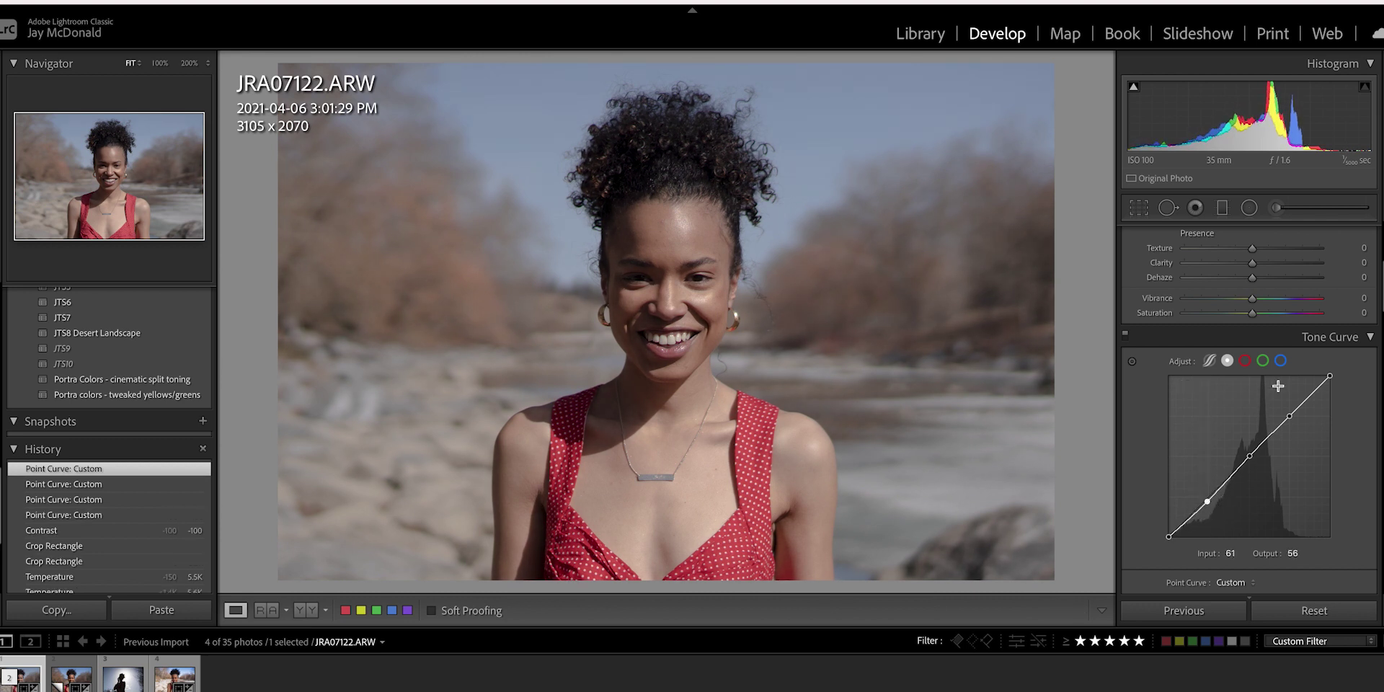
left_click_drag(1290, 417, 1287, 414)
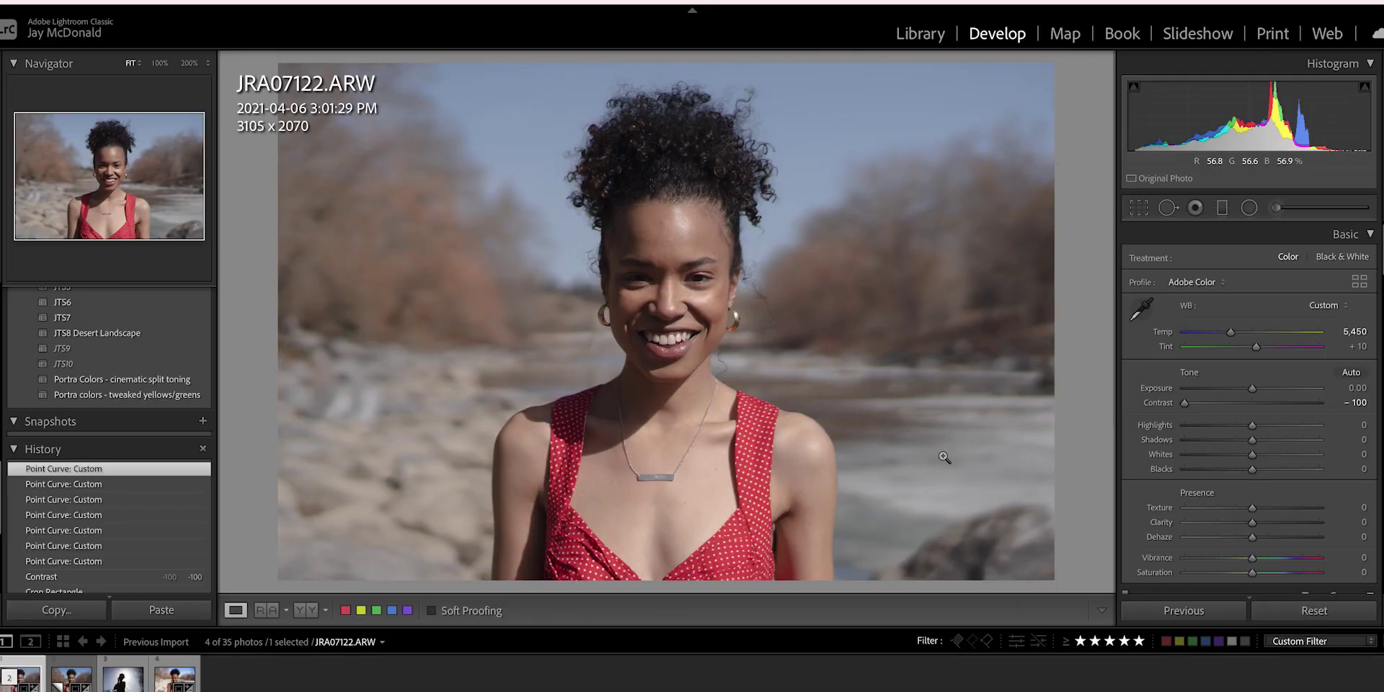
key("backslash")
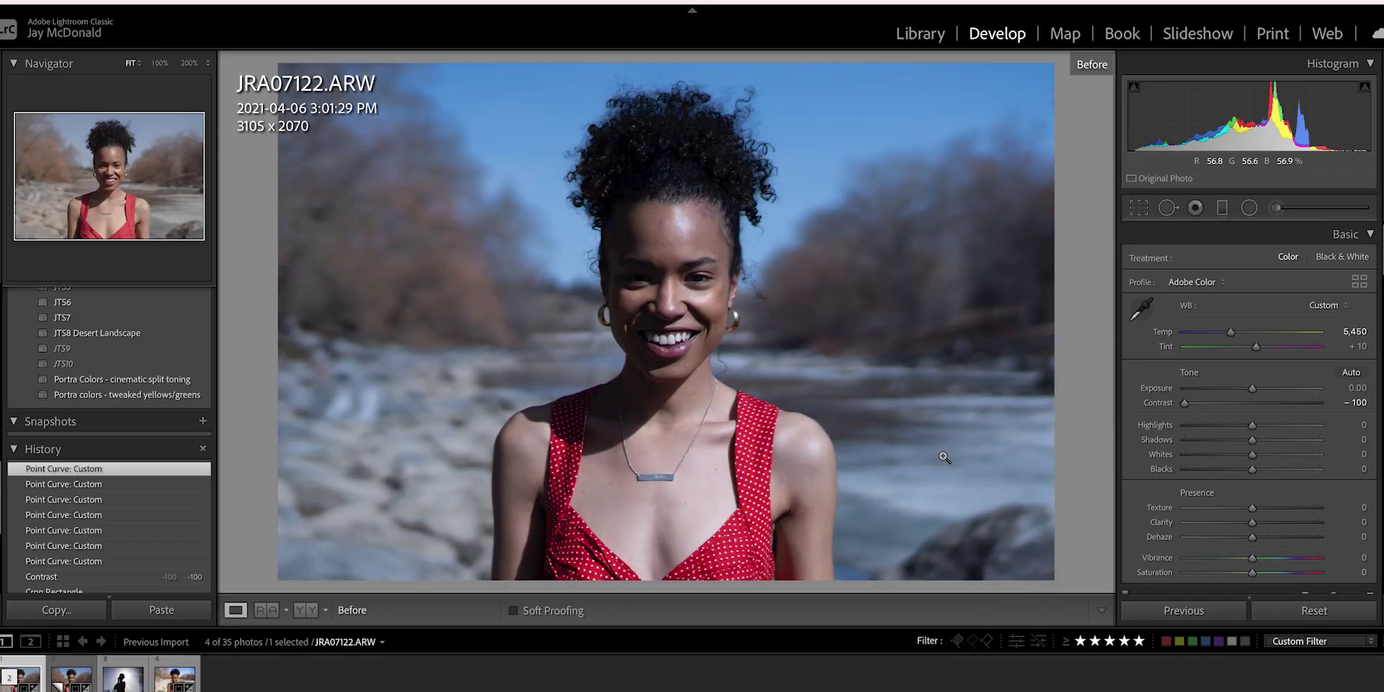
key("backslash")
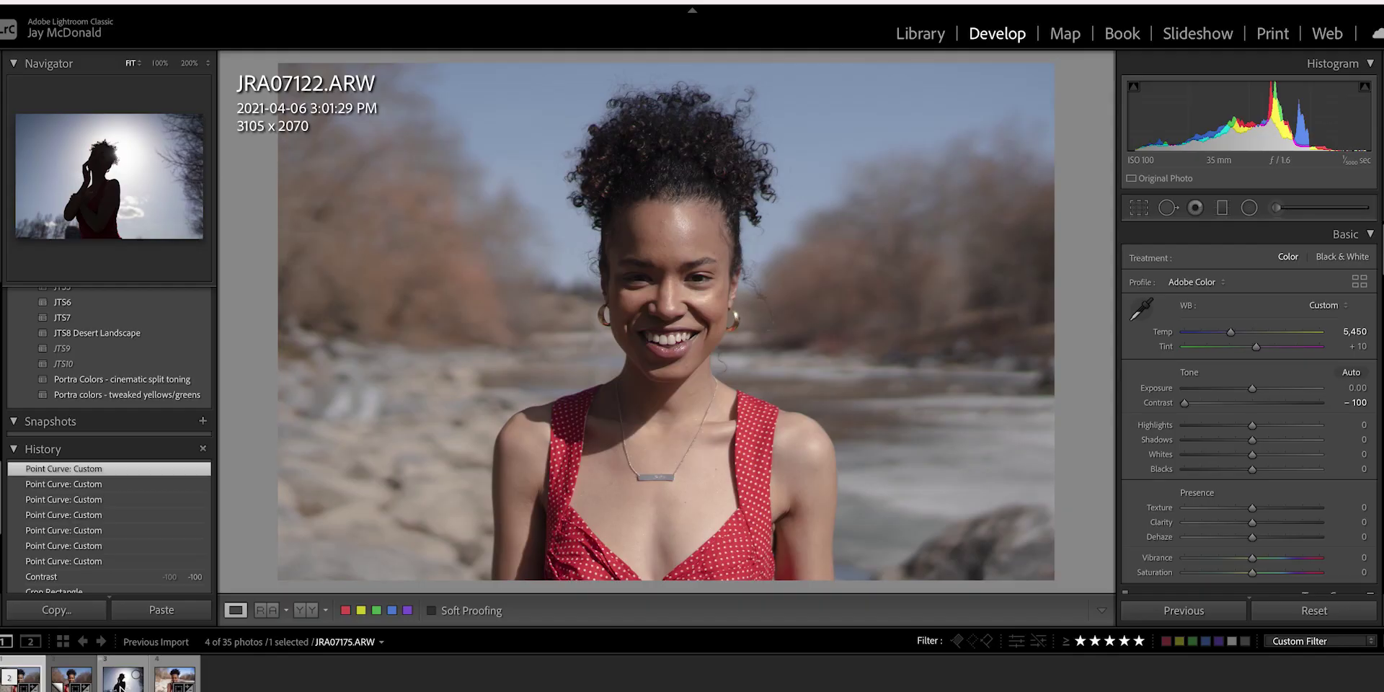
Step: On the backlit photo JRA07175.ARW, set Contrast to −49, Exposure to +0.90, Highlights to −21 and Shadows to +42
left_click(120, 682)
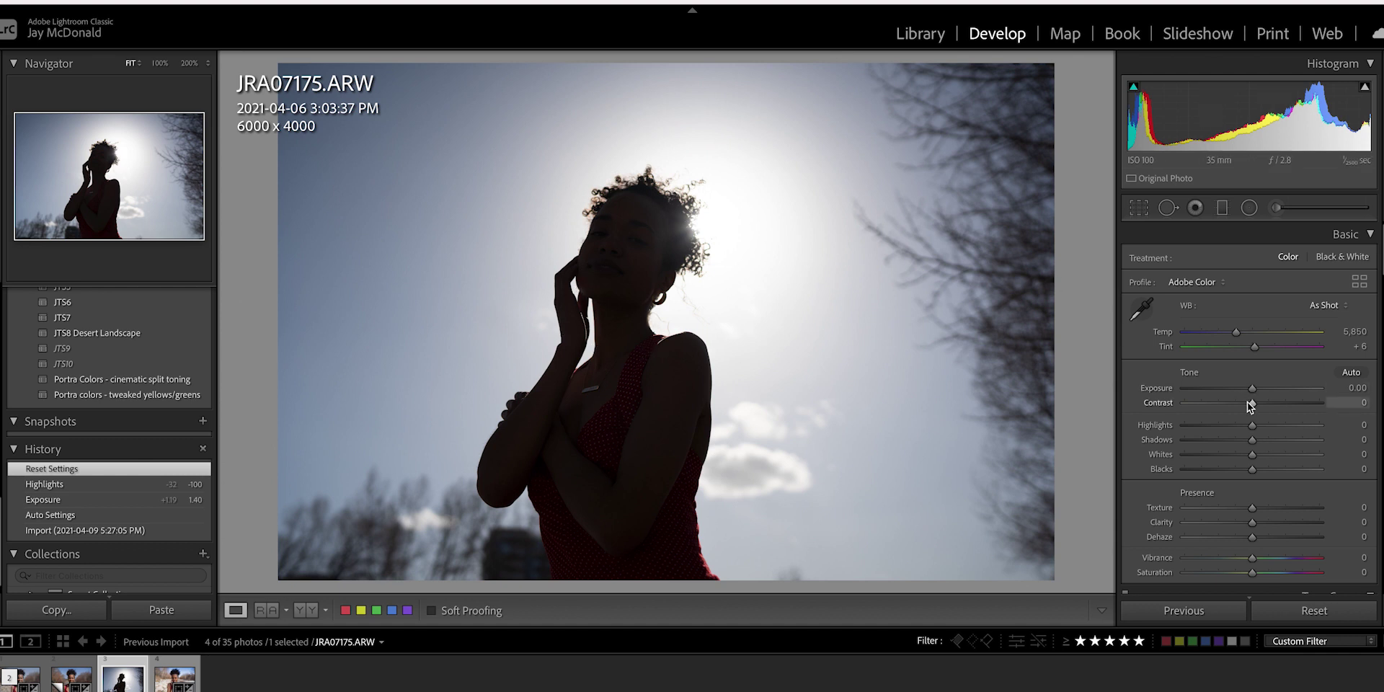
mouse_move(1256, 408)
left_mouse_down()
mouse_move(1218, 403)
mouse_move(1263, 388)
left_mouse_up()
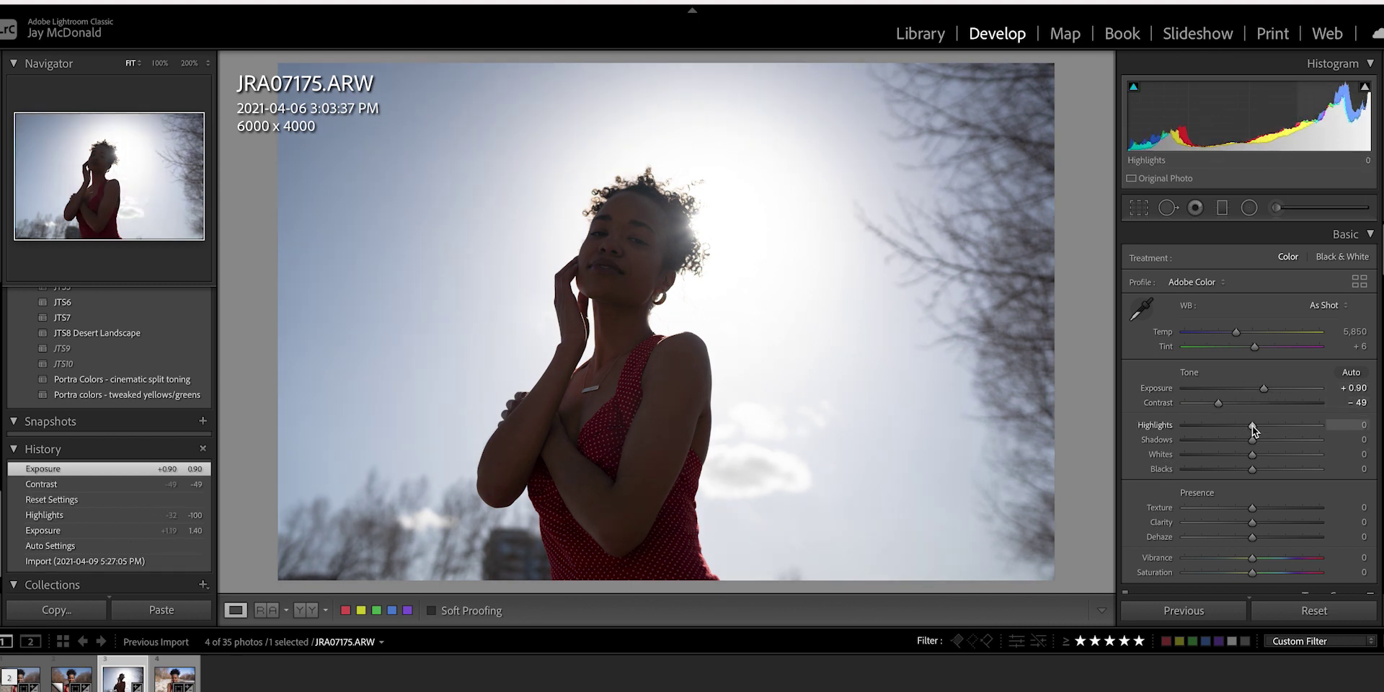
mouse_move(1253, 429)
left_mouse_down()
mouse_move(1227, 425)
mouse_move(1239, 428)
left_mouse_up()
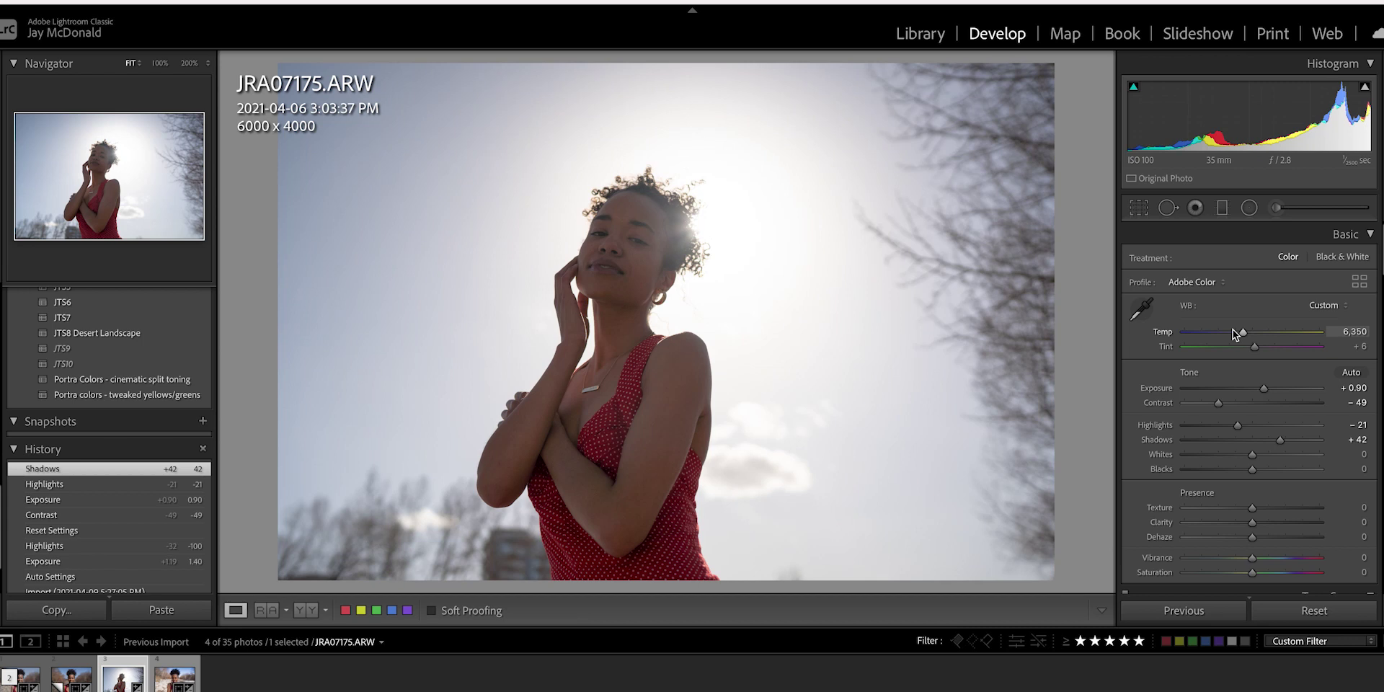
Step: Set the white balance to Temp 6,350 and Tint +11, and set Clarity, Dehaze, Vibrance and Saturation to +5 each
left_click_drag(1238, 333, 1236, 346)
key("Up")
scroll(1248, 434, "down", 2)
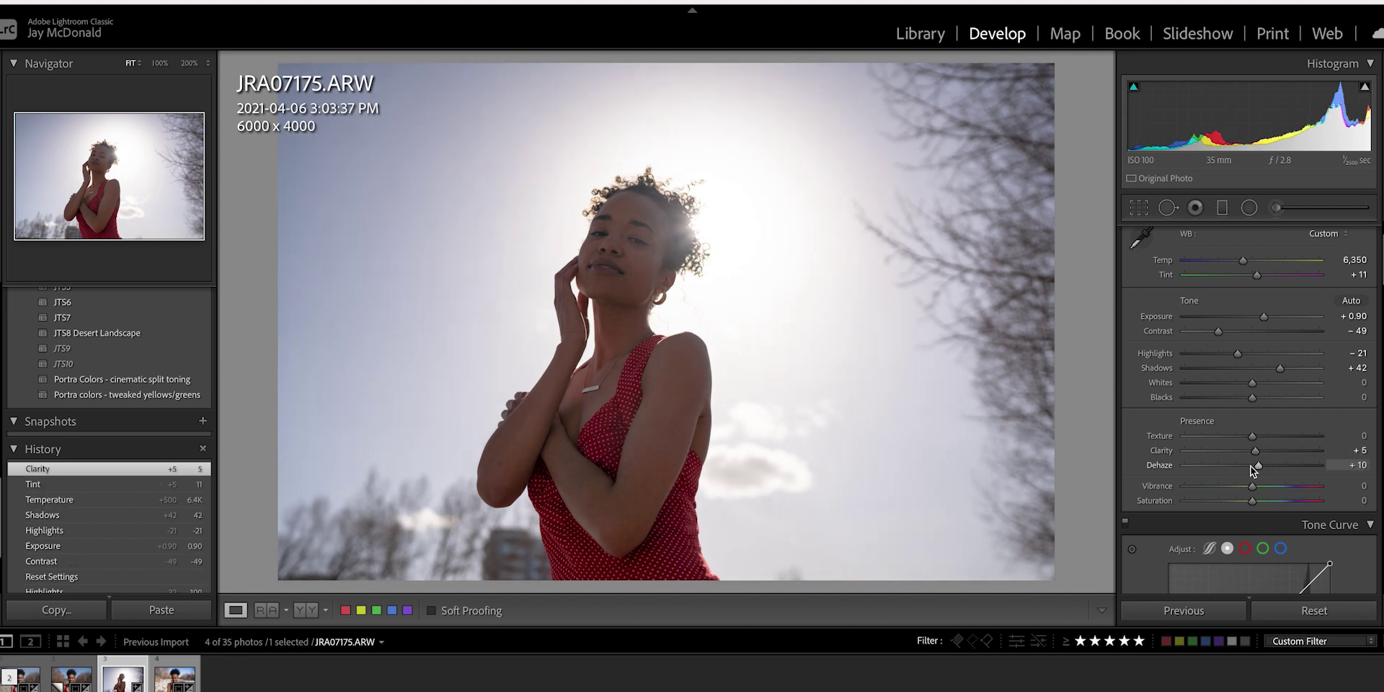
Step: Add tone curve points and raise the midtone point to input 124, output 136, with Whites at +15 and Blacks at −15
scroll(1254, 433, "down", 3)
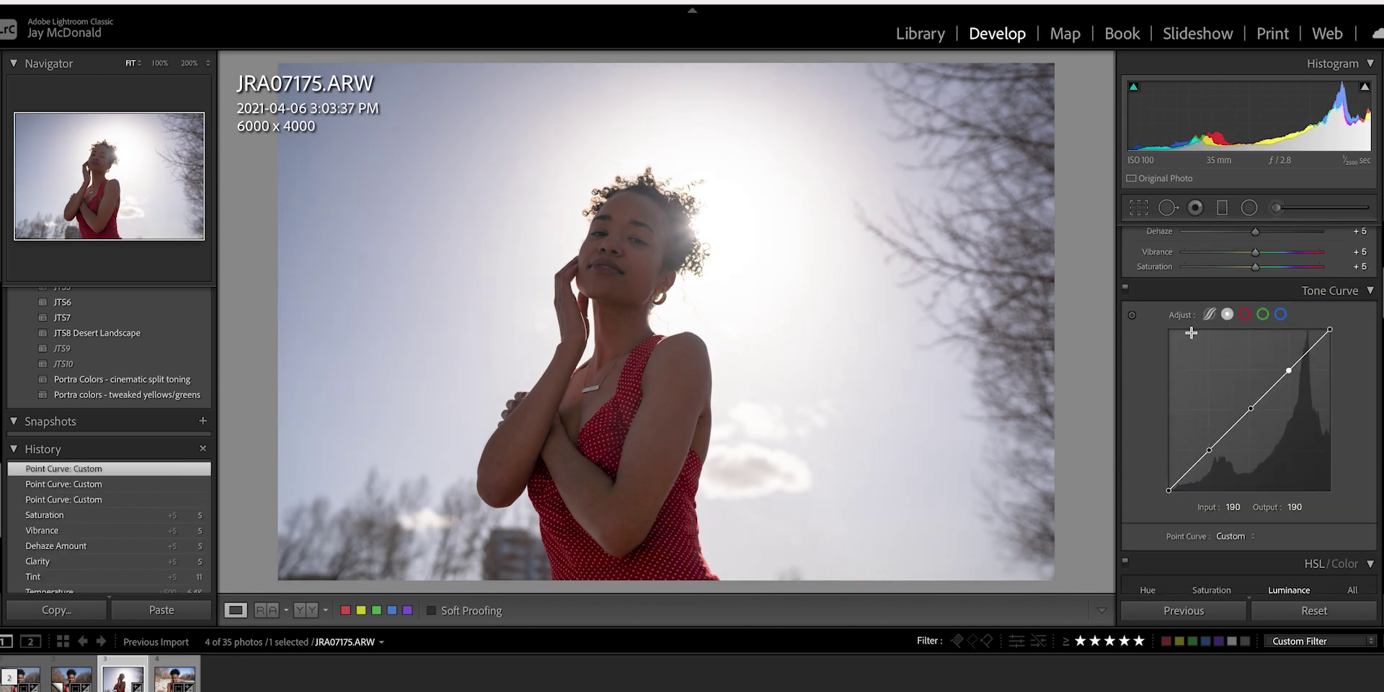
left_click_drag(1291, 282, 1291, 271)
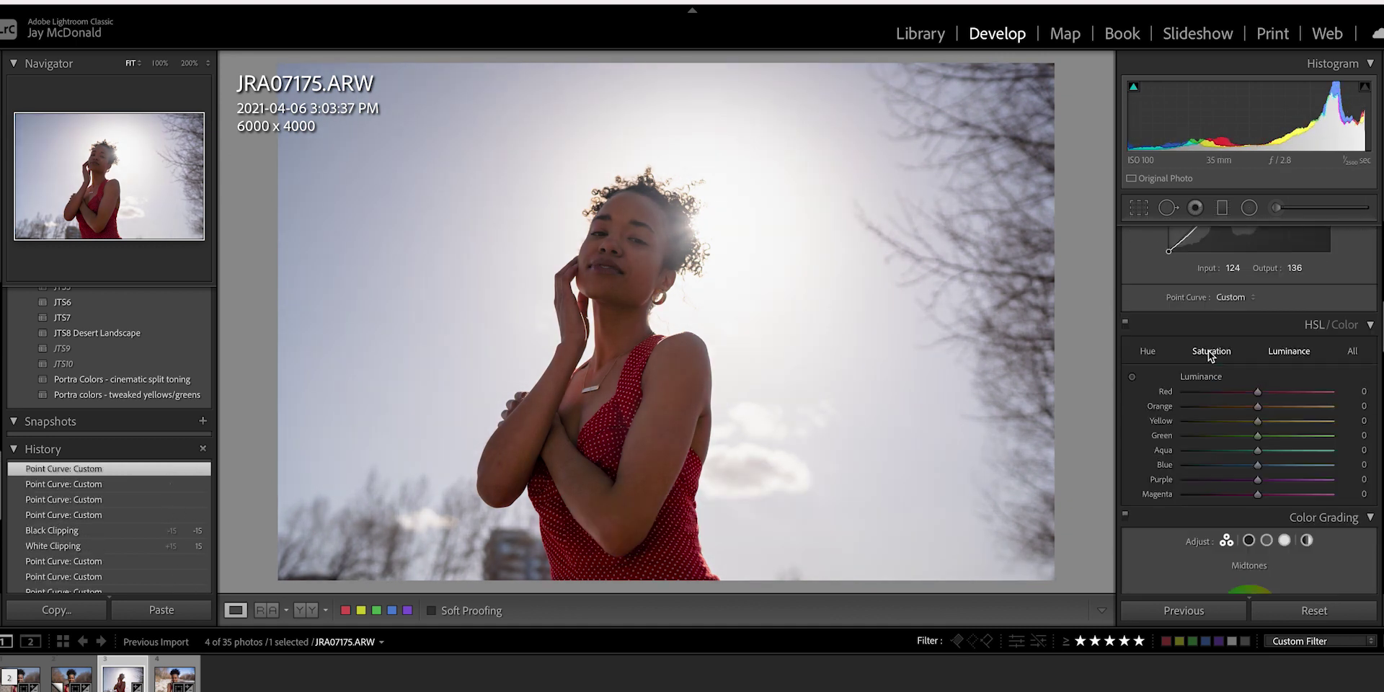
Step: Apply lens profile correction, a −15 vignette with feather 71 and grain of amount 30 and roughness 20, and compare before and after
left_click(1133, 378)
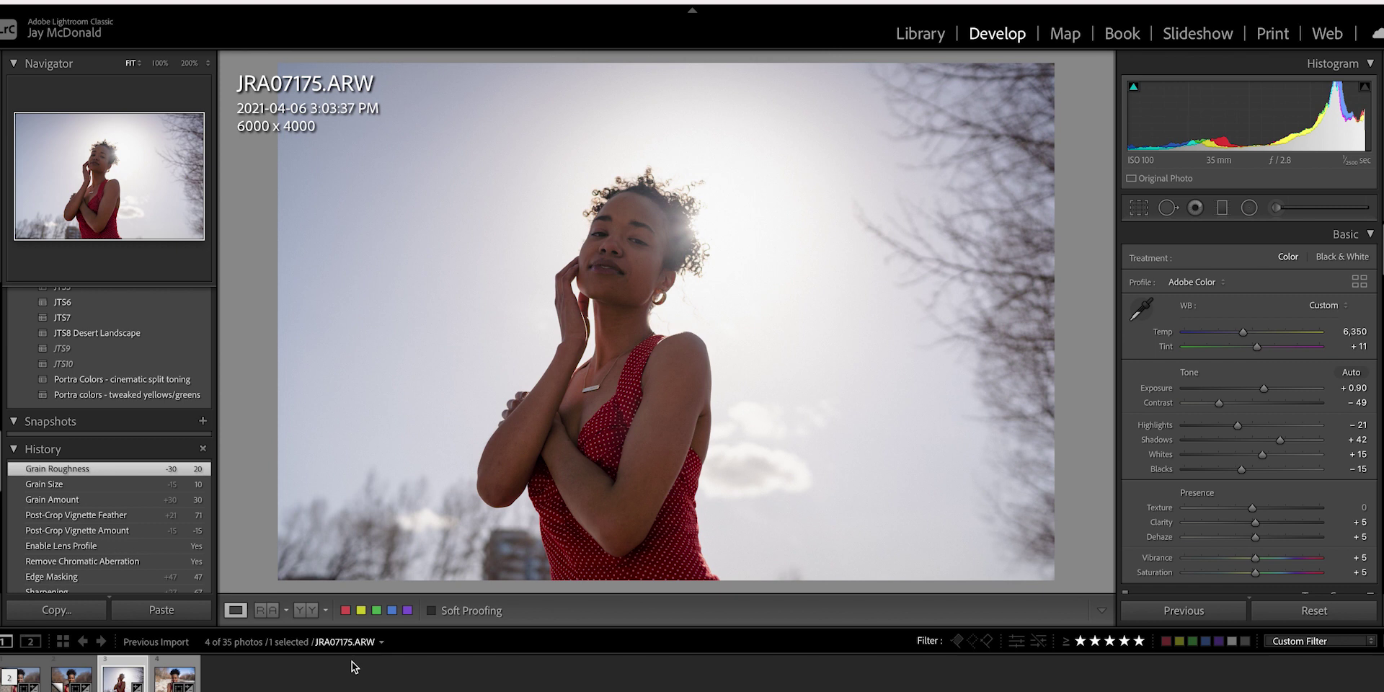
key("backslash")
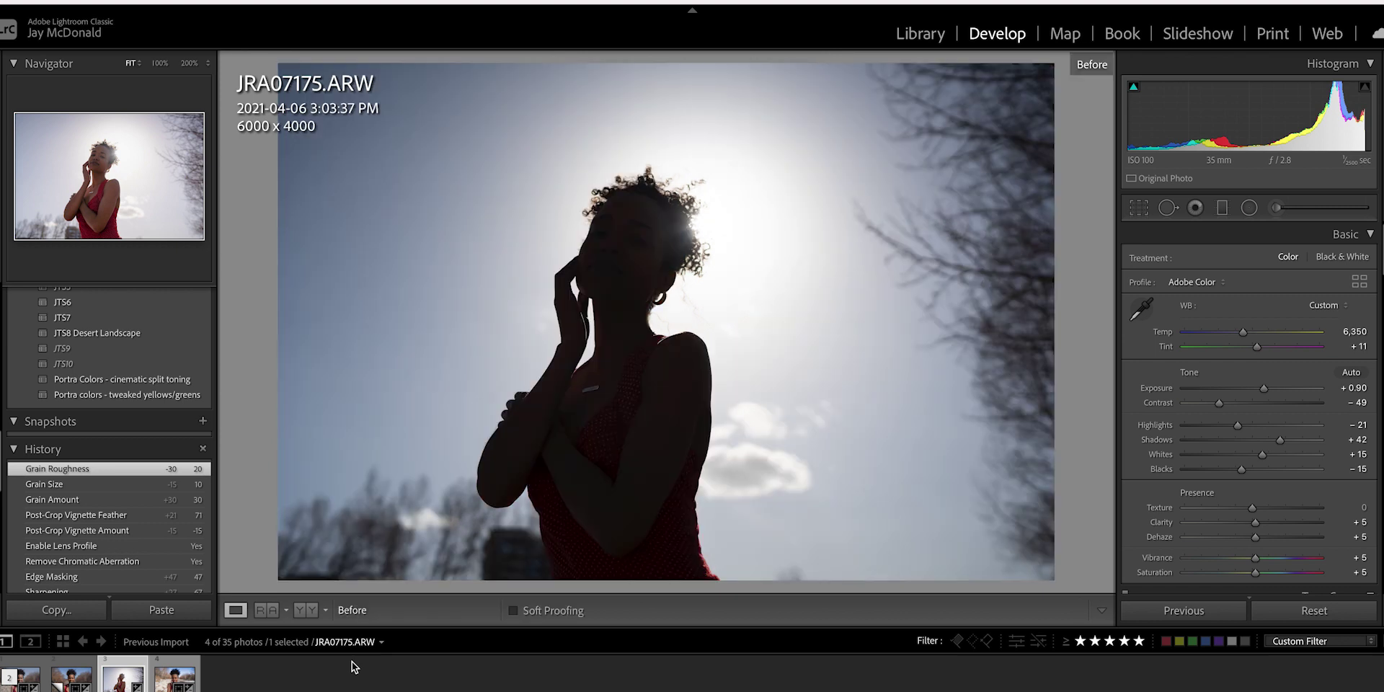
key("backslash")
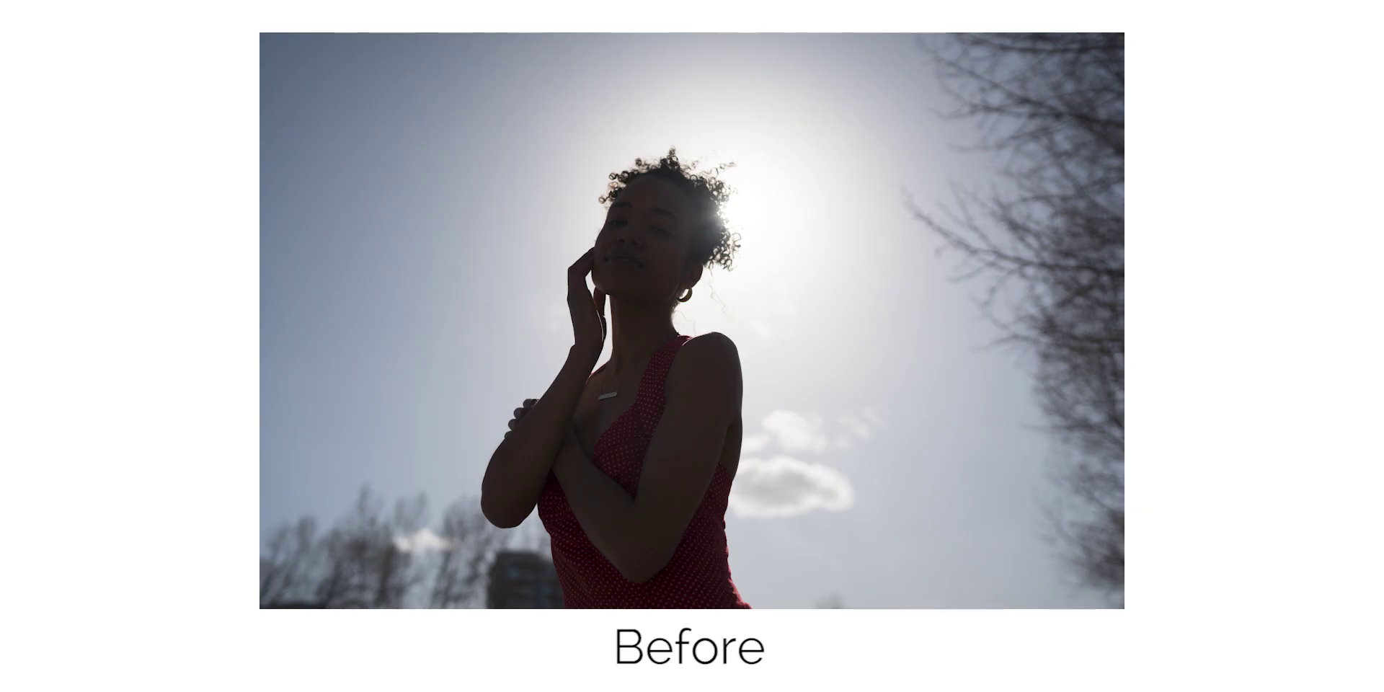